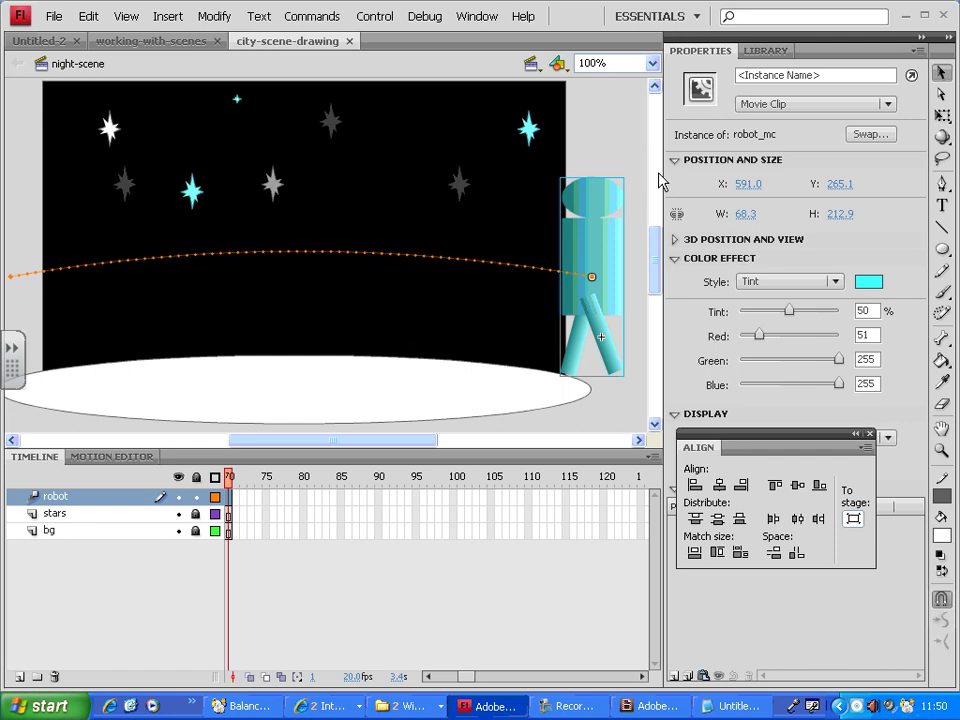
Test the city-scene-drawing movie and close its preview after watching the robot animation.
left_click(376, 17)
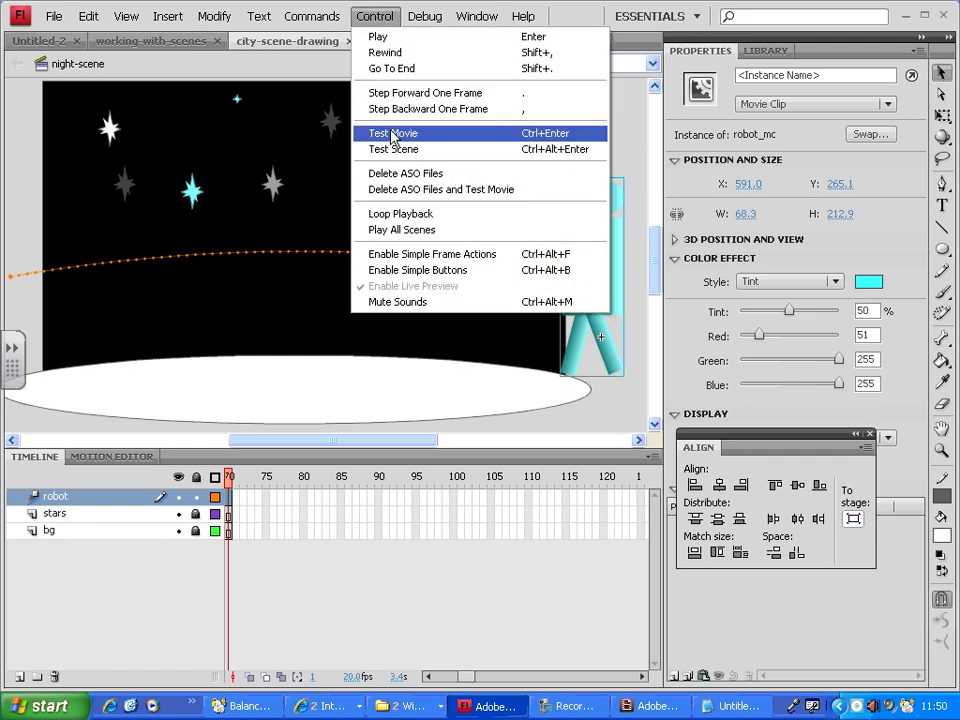
left_click(443, 138)
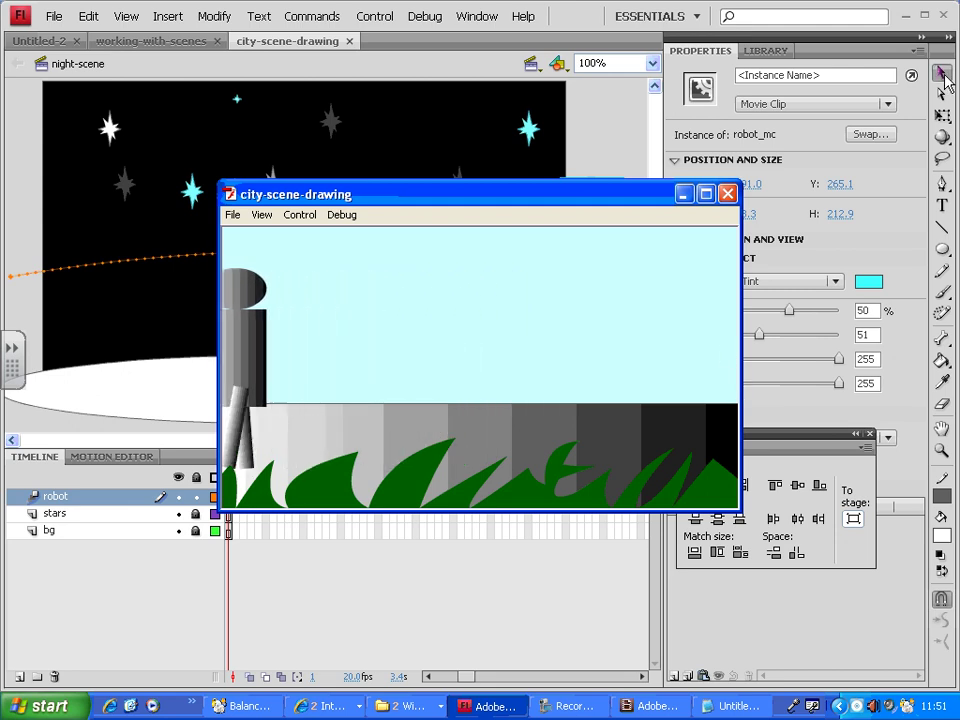
left_click(729, 195)
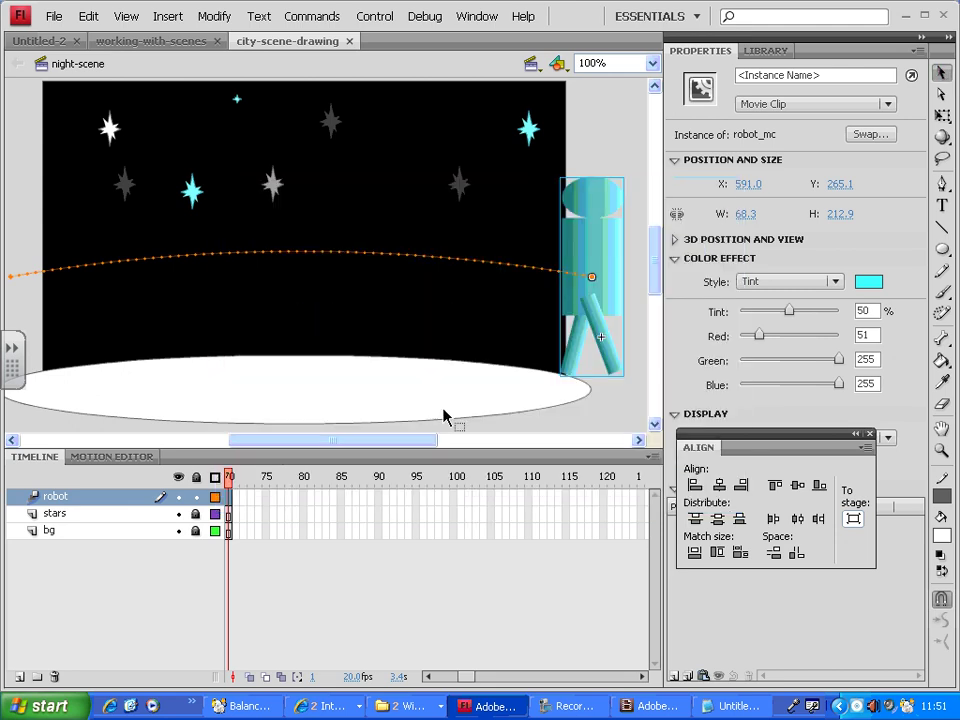
Switch to Windows Explorer, go up to the Flash folder and select the city-scene-drawing SWF movie and Flash document.
left_click(411, 706)
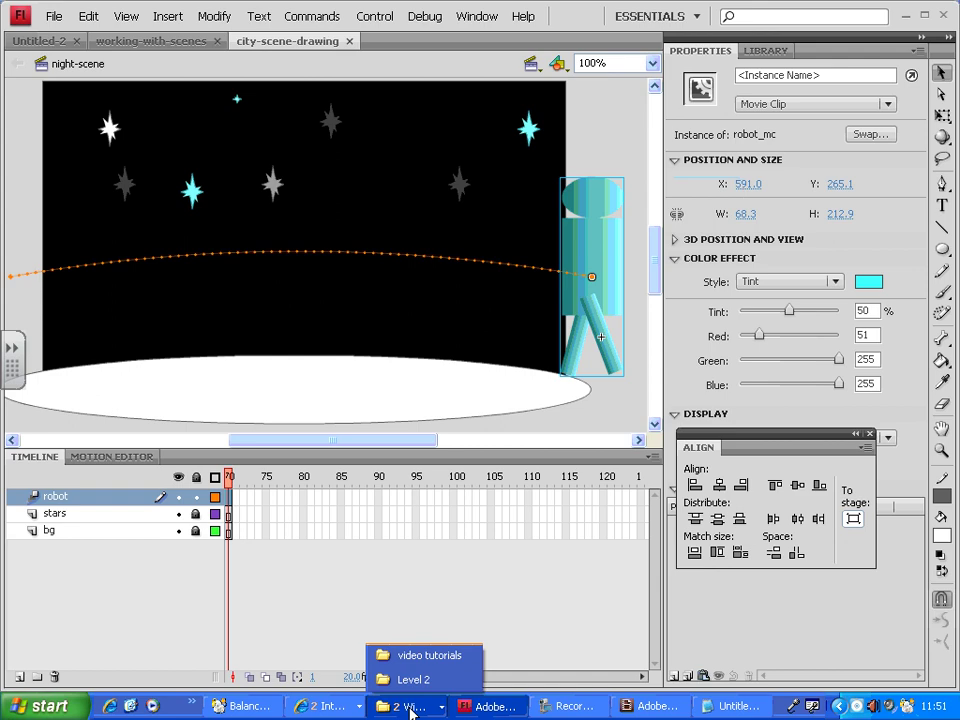
left_click(430, 656)
key("BackSpace")
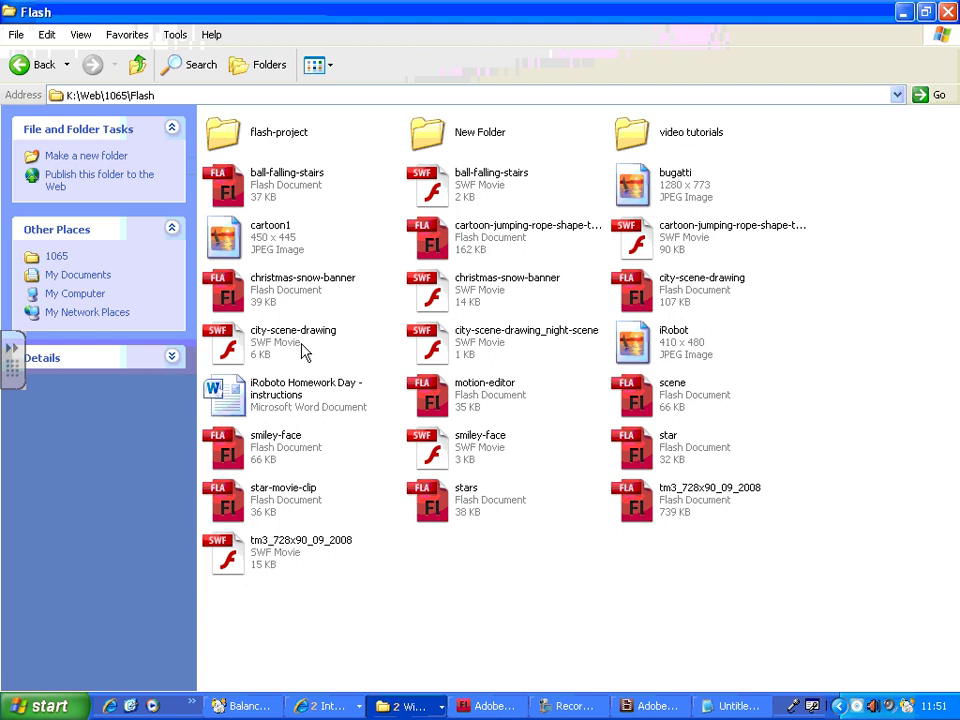
left_click(306, 352)
left_click(640, 310, "ctrl")
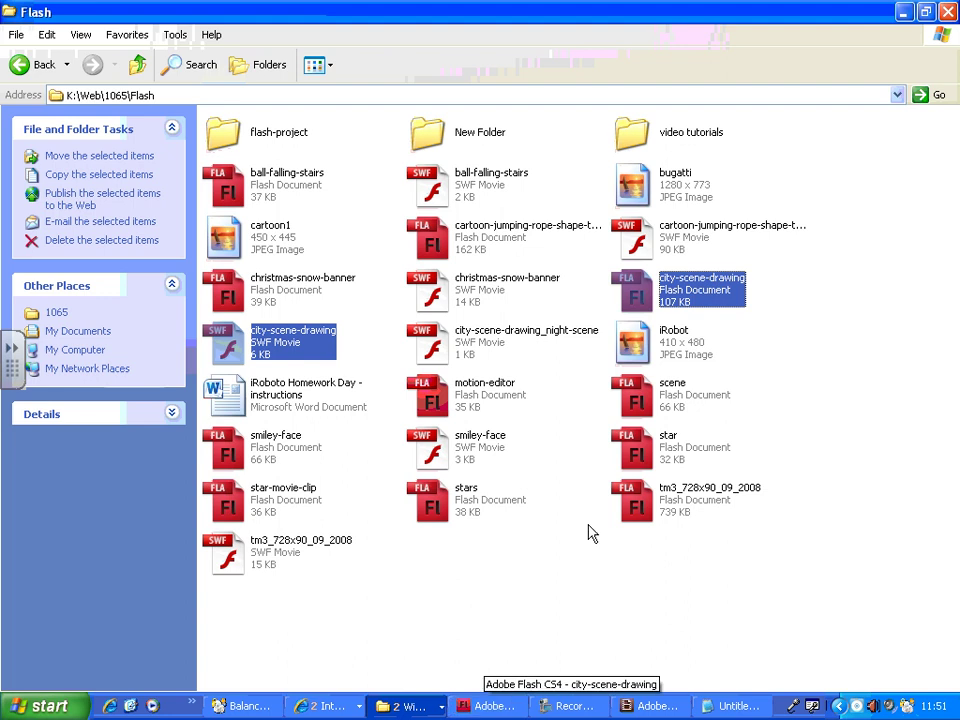
Return to Flash and publish city-scene-drawing with Windows Projector (.exe) and Macintosh Projector added to the Flash and HTML formats.
left_click(487, 706)
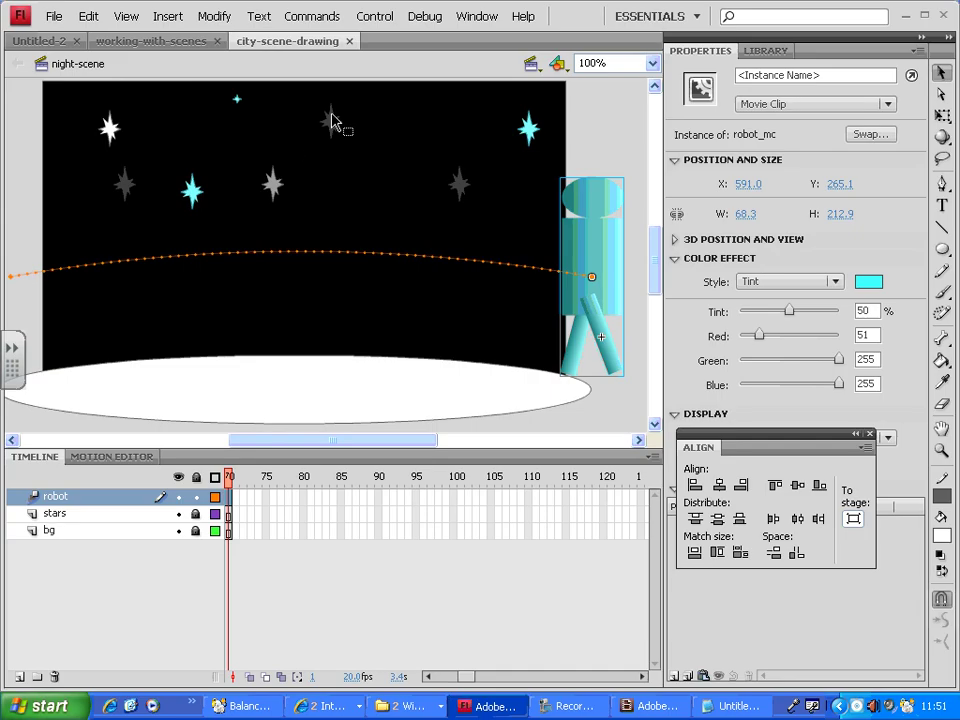
left_click(55, 17)
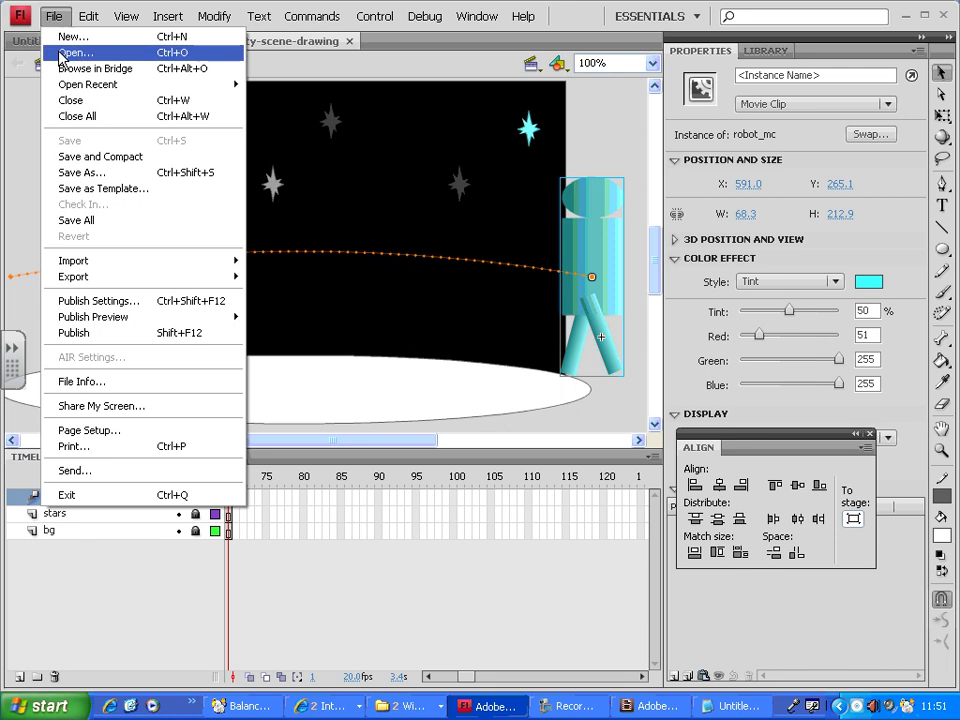
left_click(144, 304)
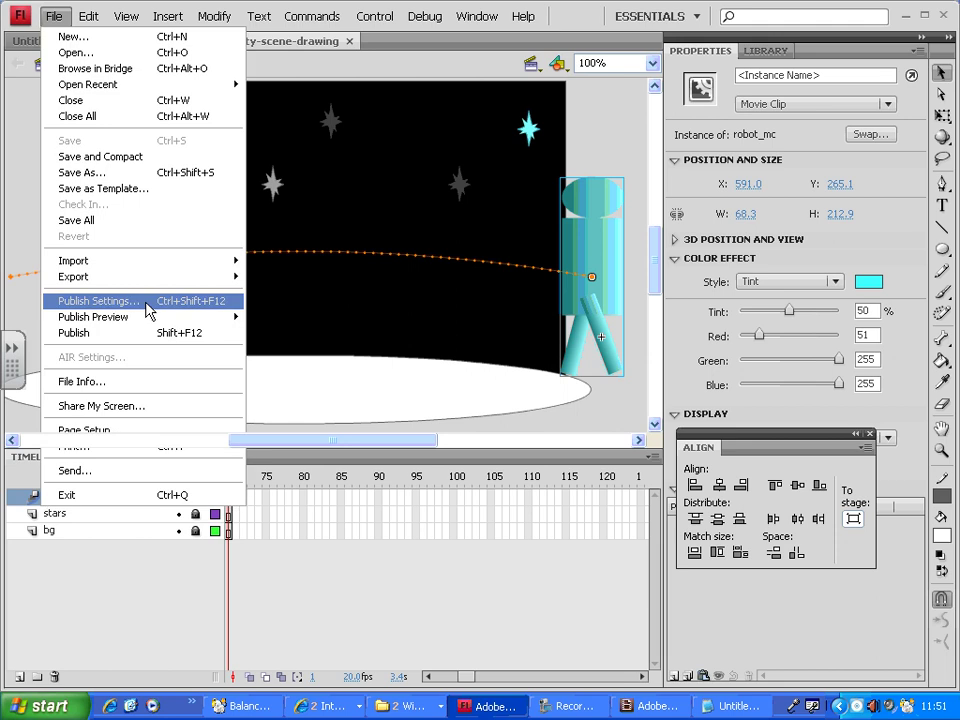
left_click_drag(484, 74, 441, 51)
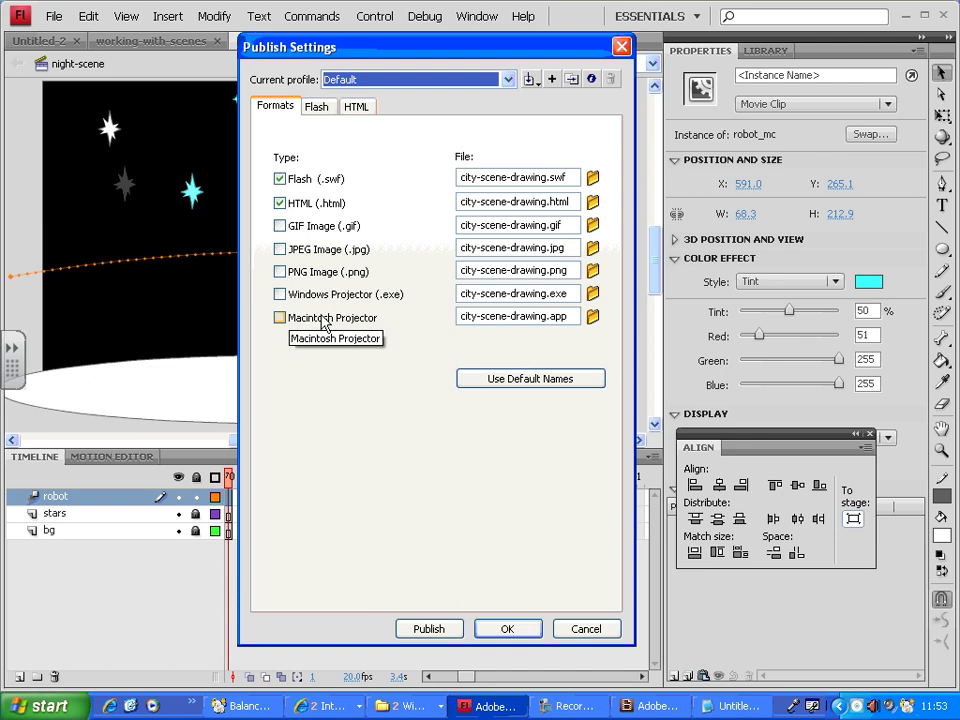
left_click(280, 295)
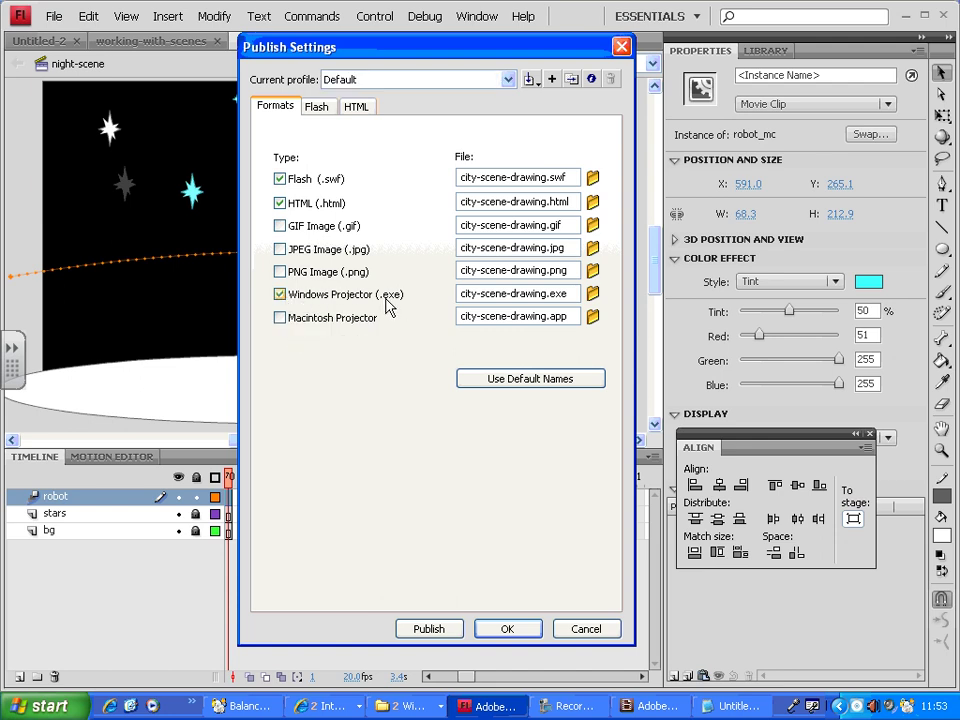
left_click(280, 319)
left_click(436, 634)
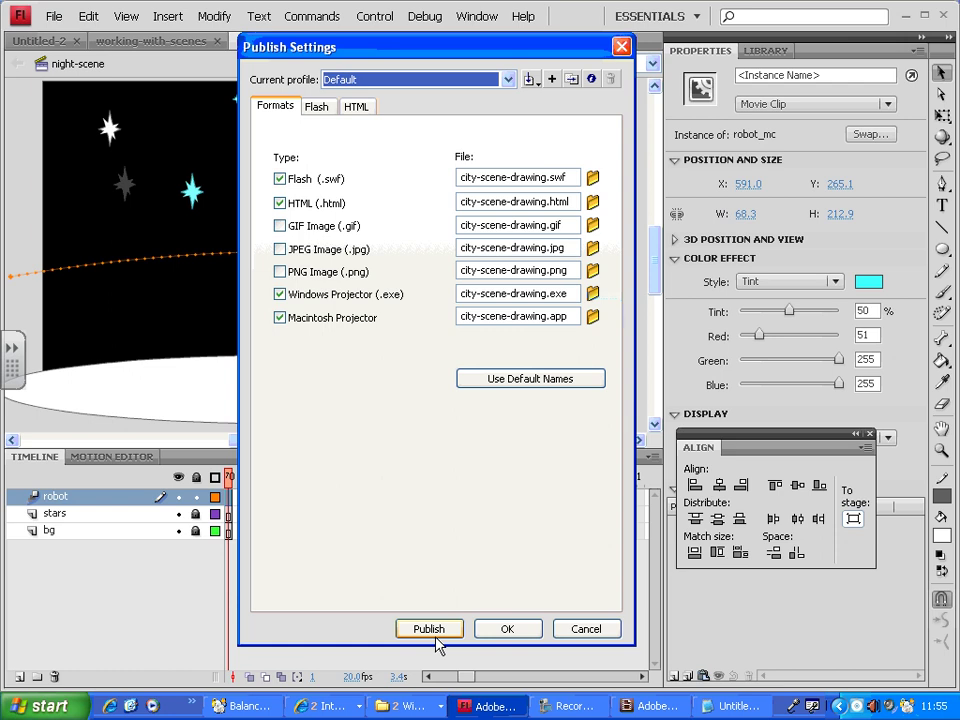
Examine the published city-scene-drawing HTML document and Windows projector in the Flash folder.
left_click(405, 706)
left_click(410, 655)
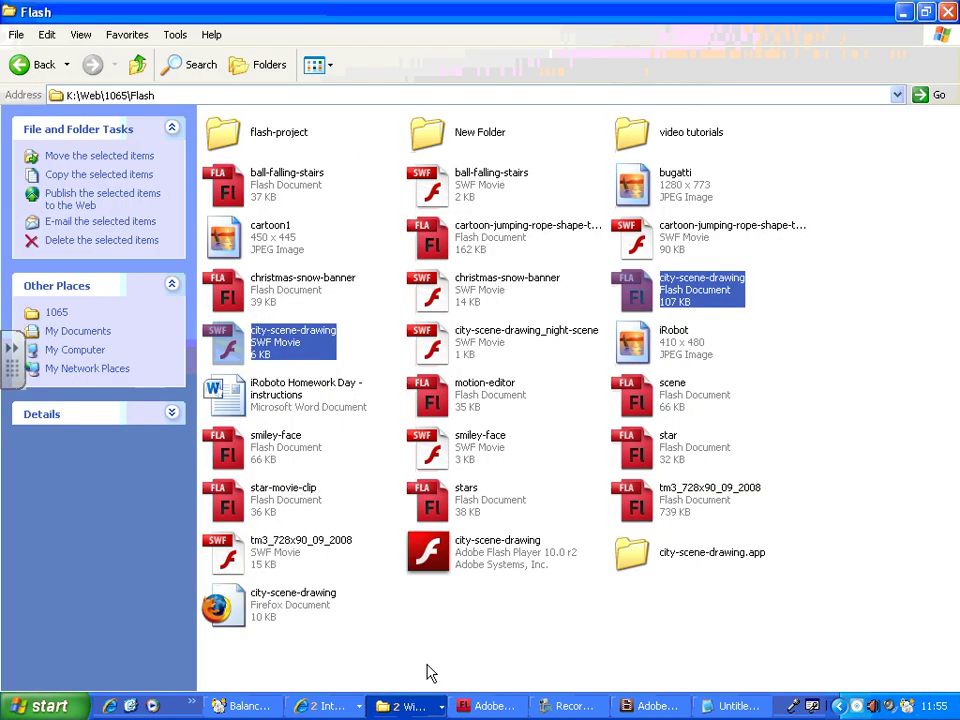
left_click(322, 617)
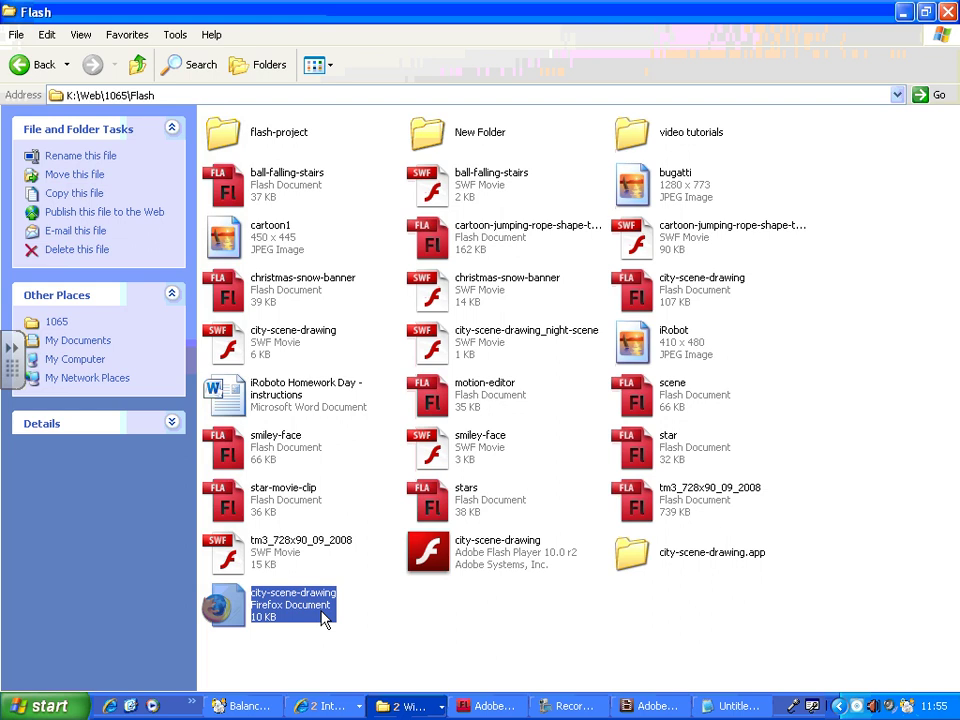
left_click(508, 567)
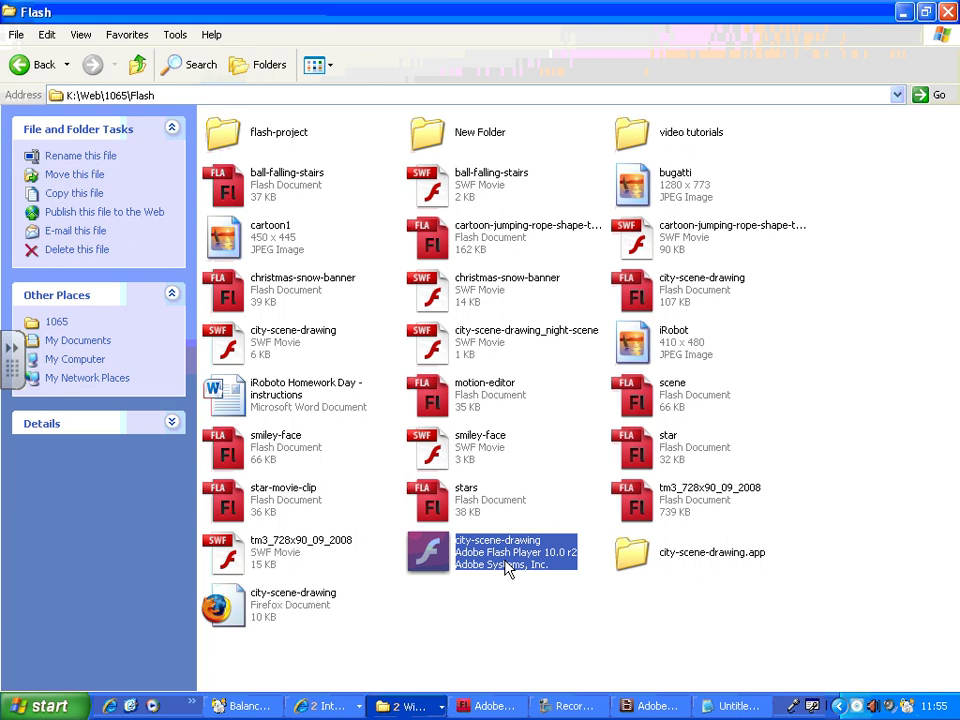
left_click(497, 626)
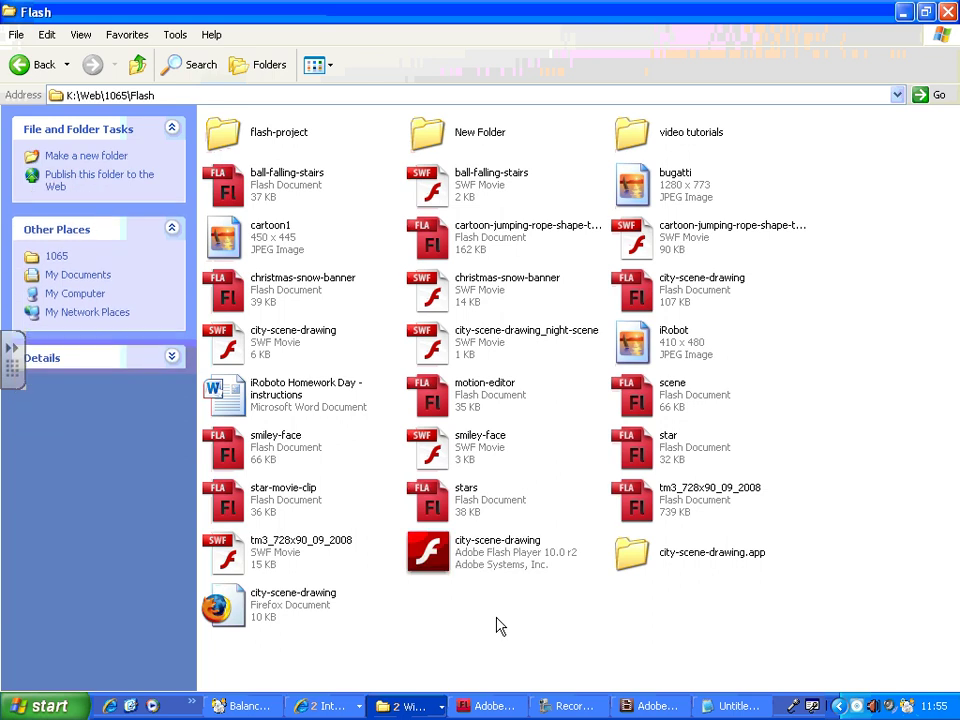
left_click(438, 515)
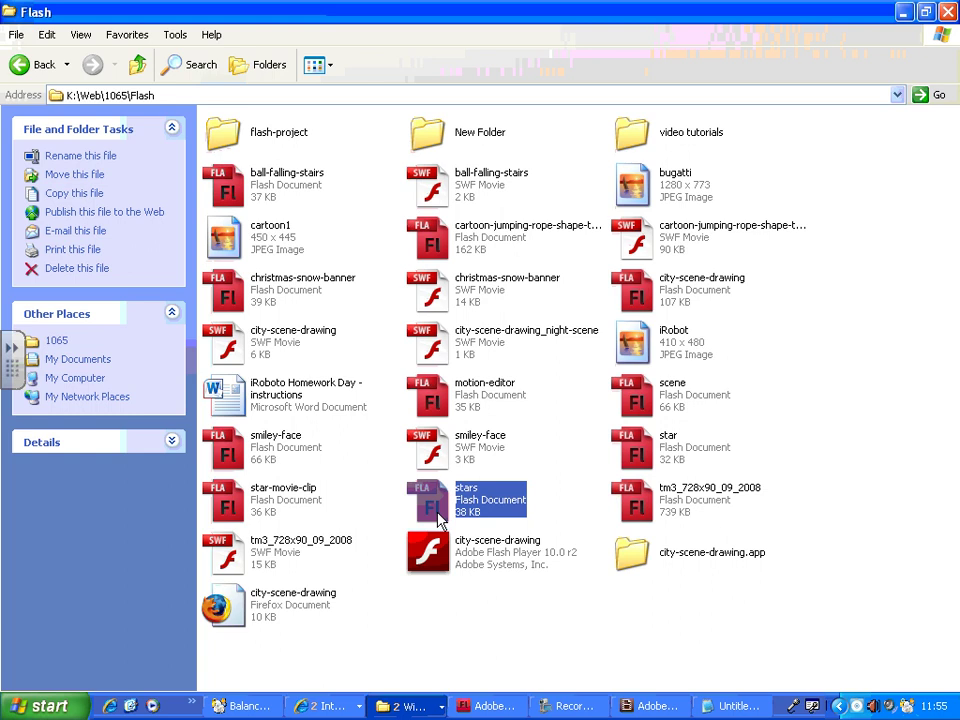
left_click(441, 570)
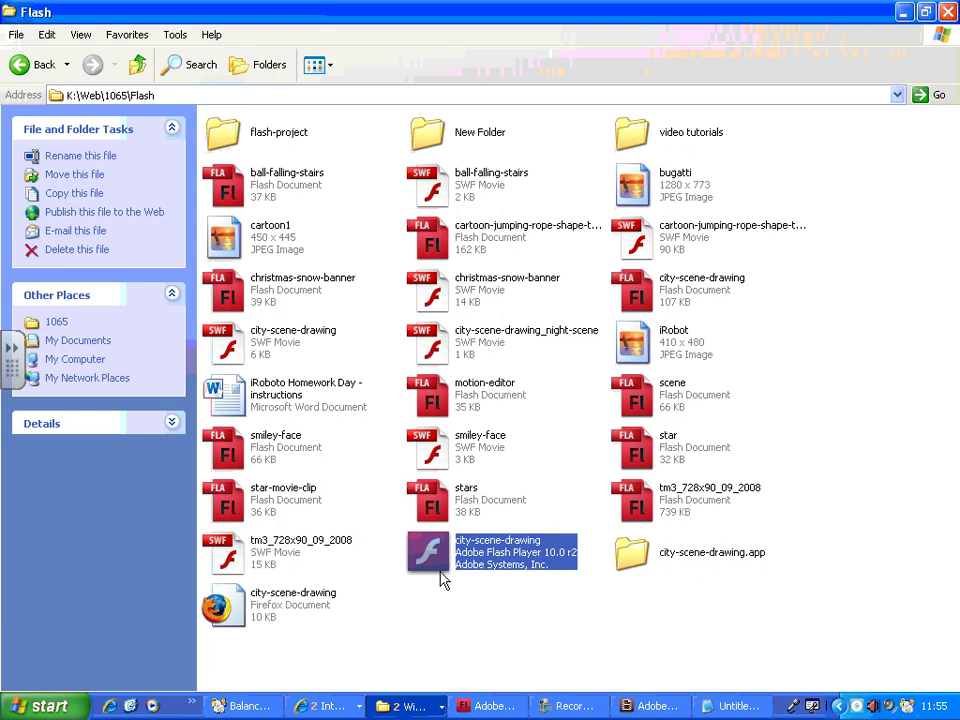
Inspect the Contents folder inside city-scene-drawing.app and return to the Flash folder.
left_click(641, 574)
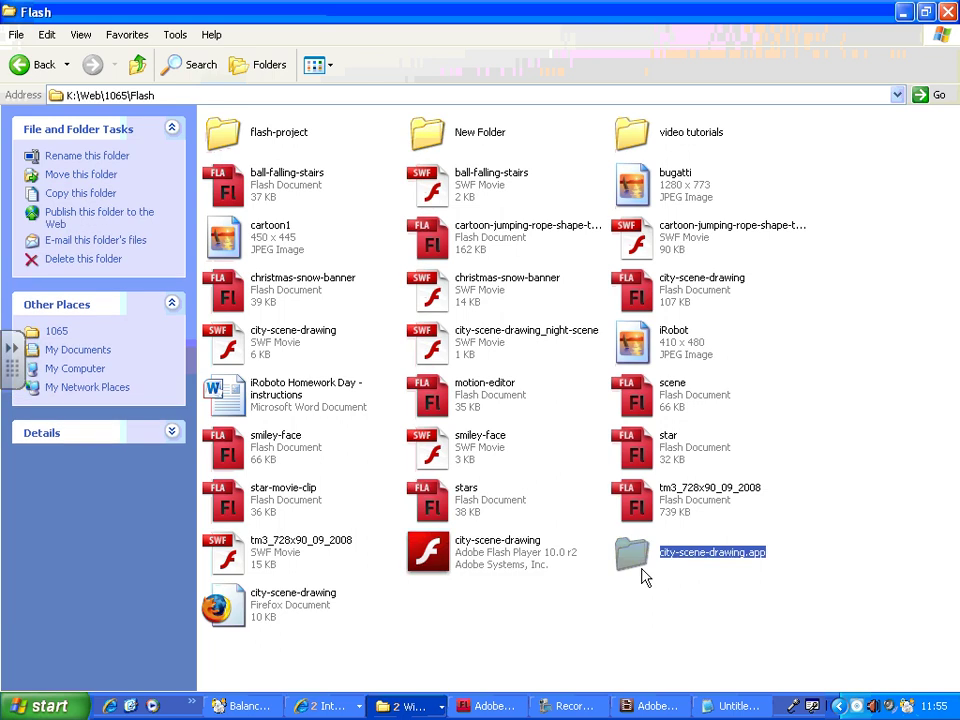
double_click(643, 576)
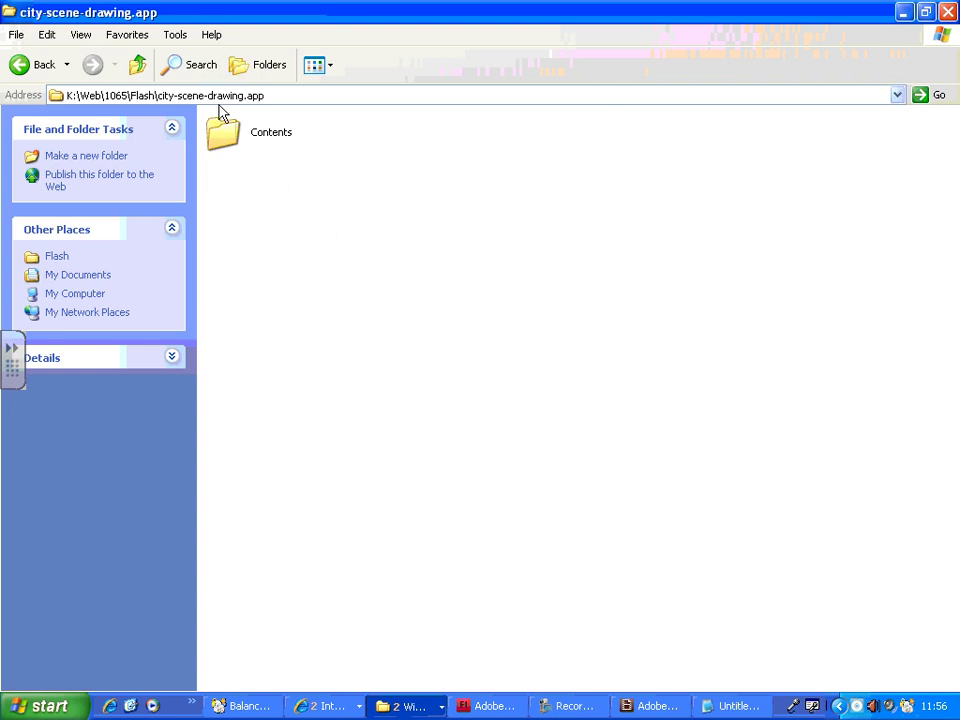
double_click(223, 133)
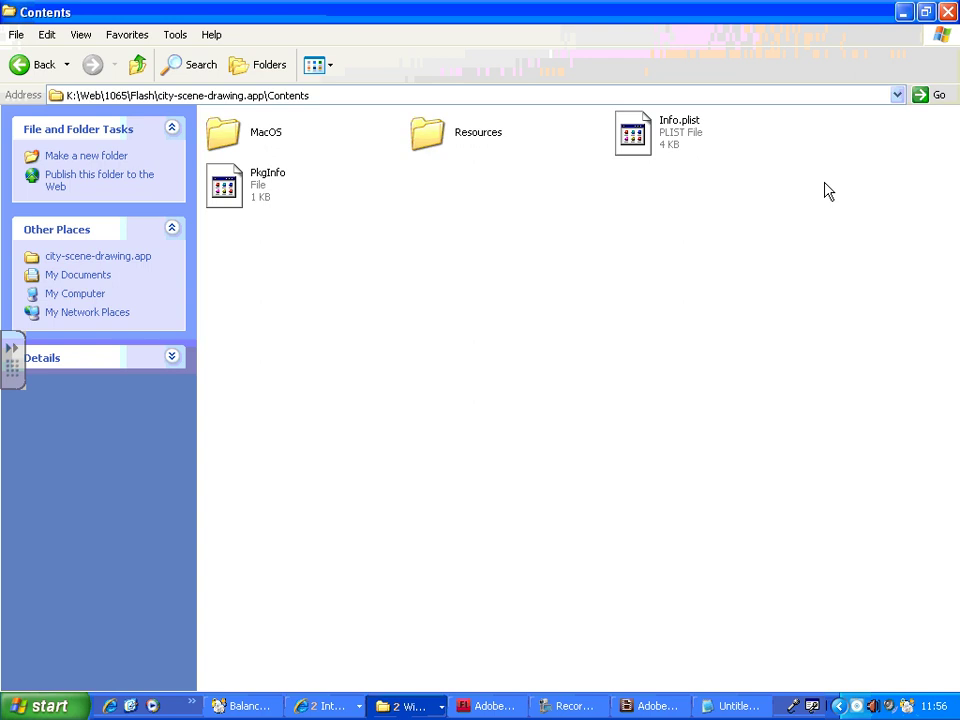
left_click(141, 66)
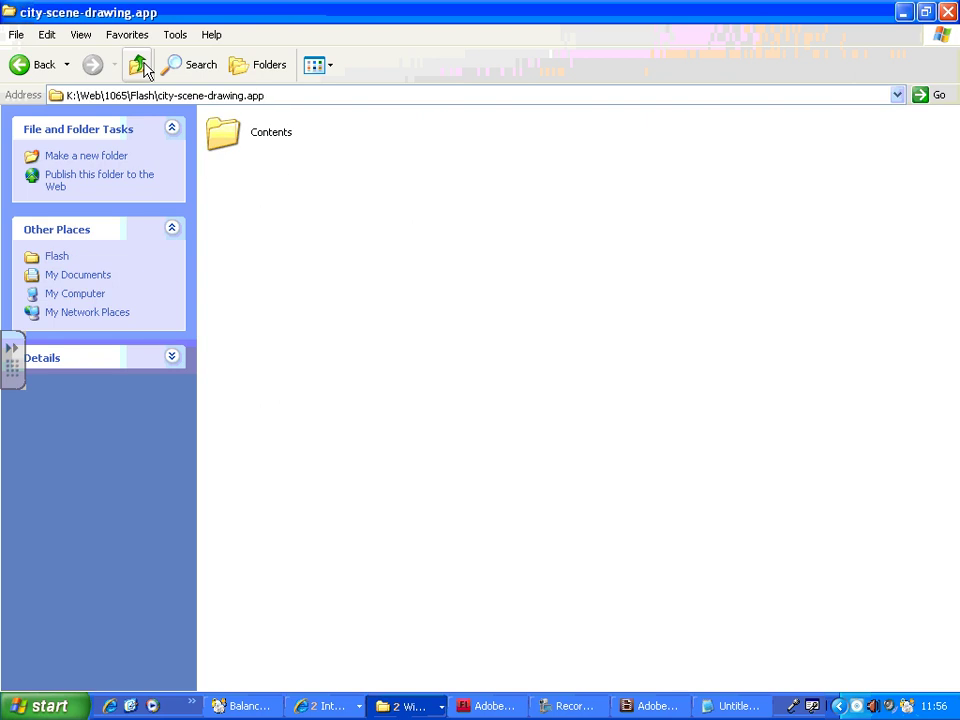
left_click(141, 66)
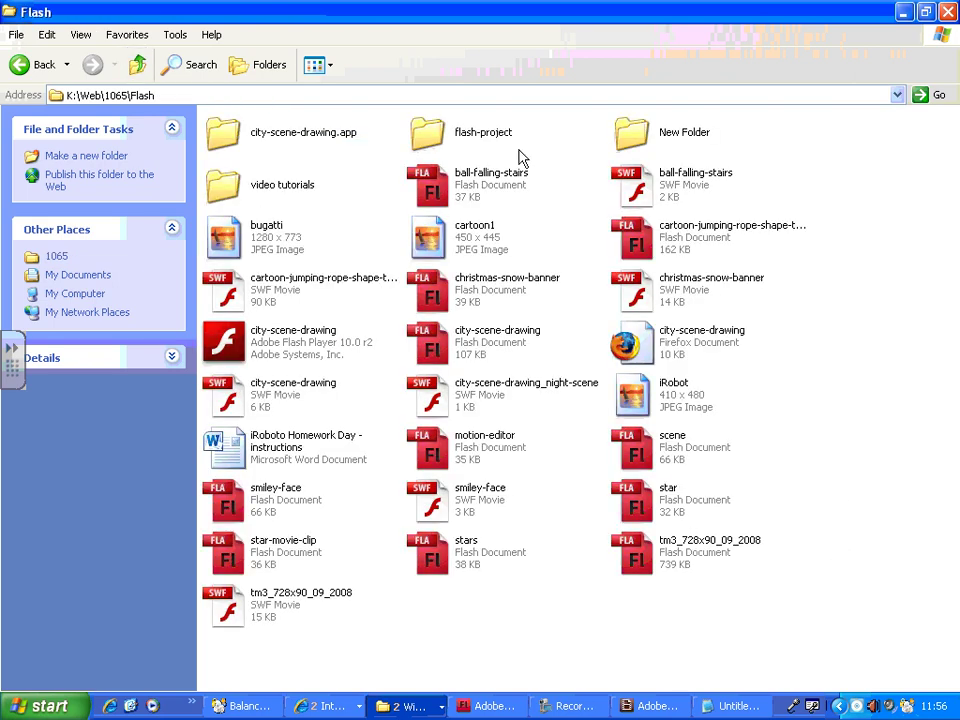
Check the file size of the city-scene-drawing Windows projector in its properties.
left_click(300, 138)
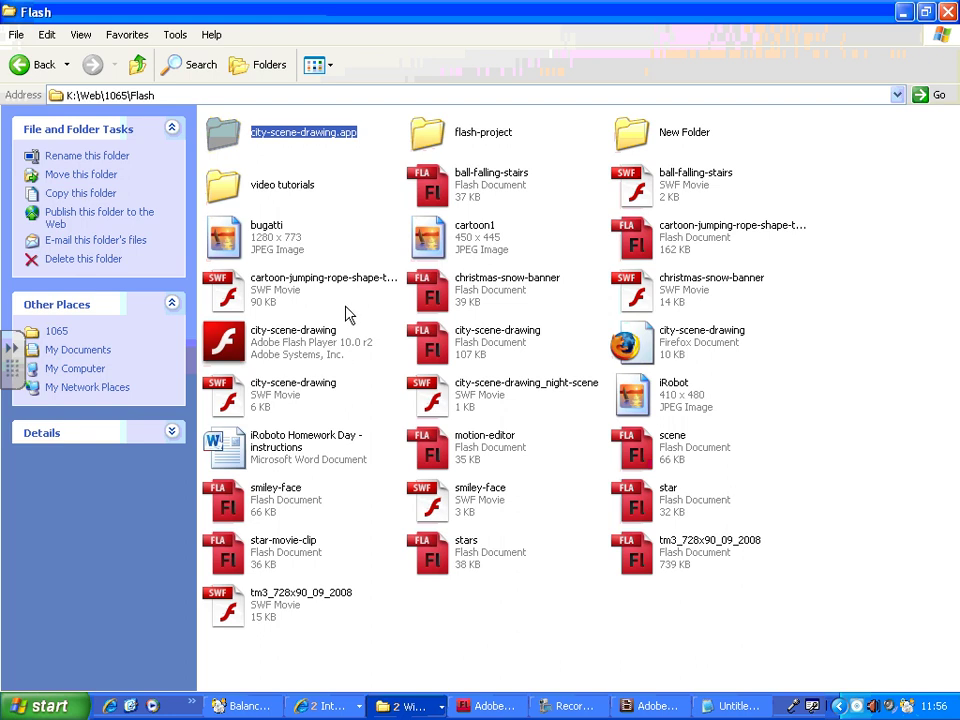
left_click(260, 408)
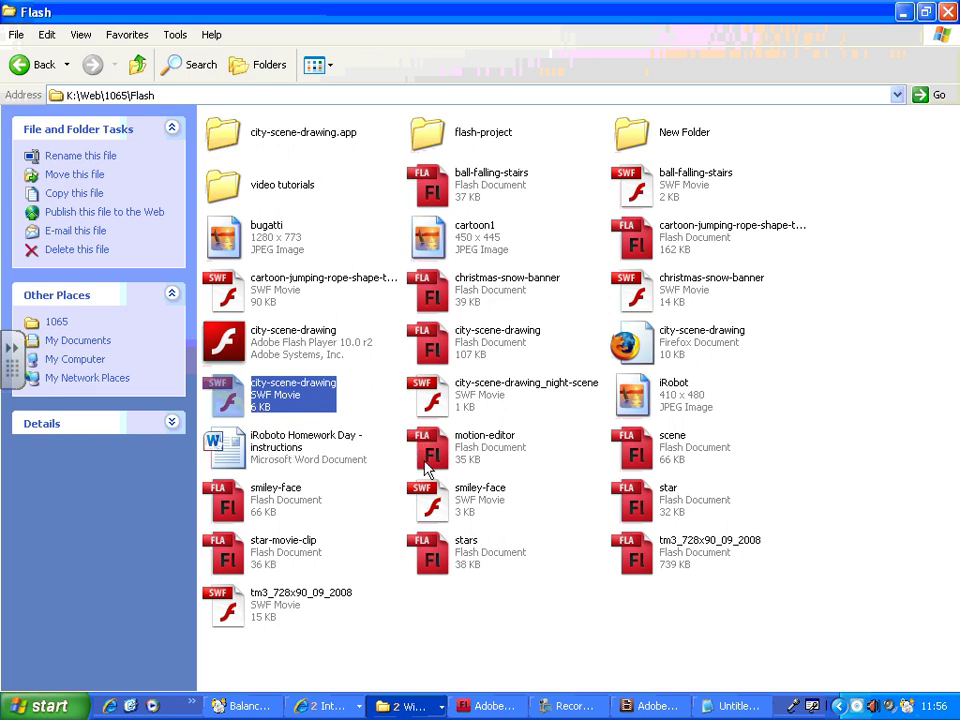
left_click(225, 350)
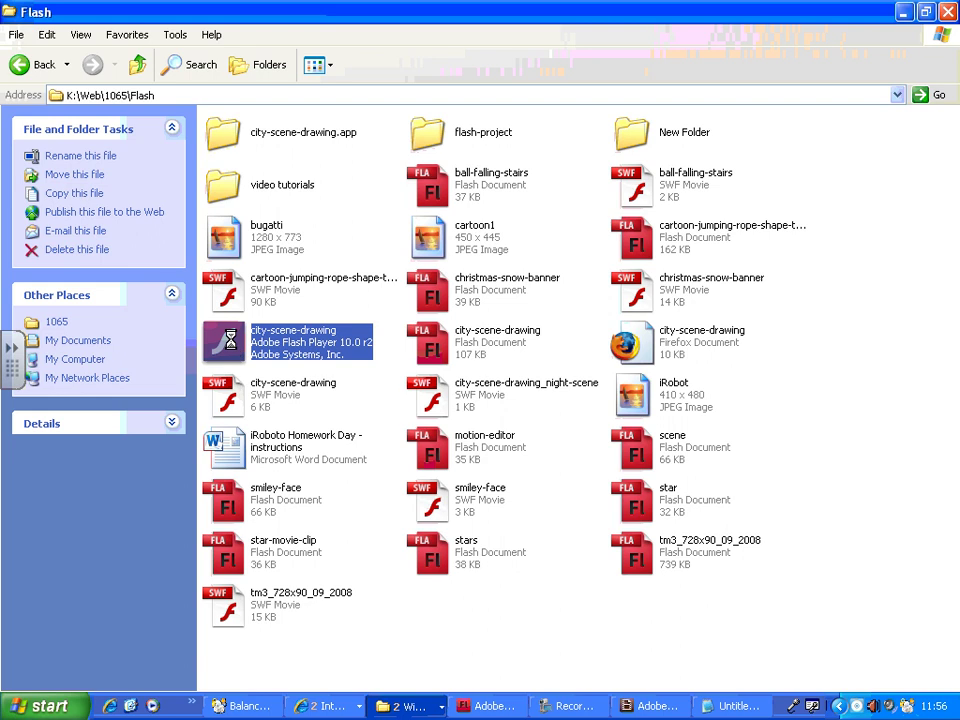
right_click(232, 344)
left_click(293, 632)
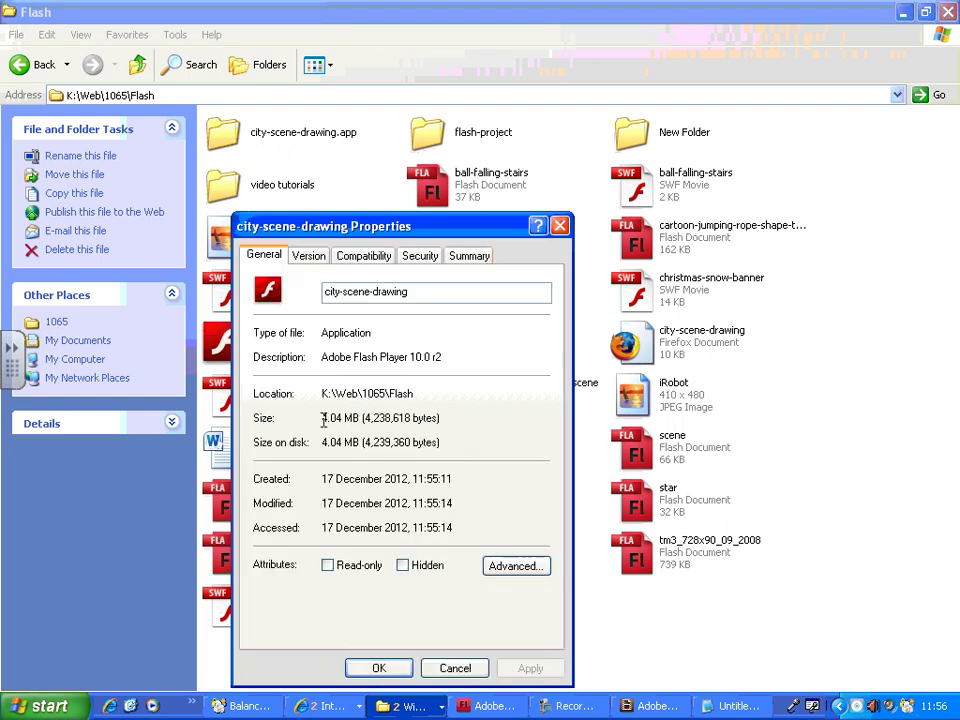
left_click_drag(322, 418, 359, 418)
left_click_drag(410, 230, 494, 186)
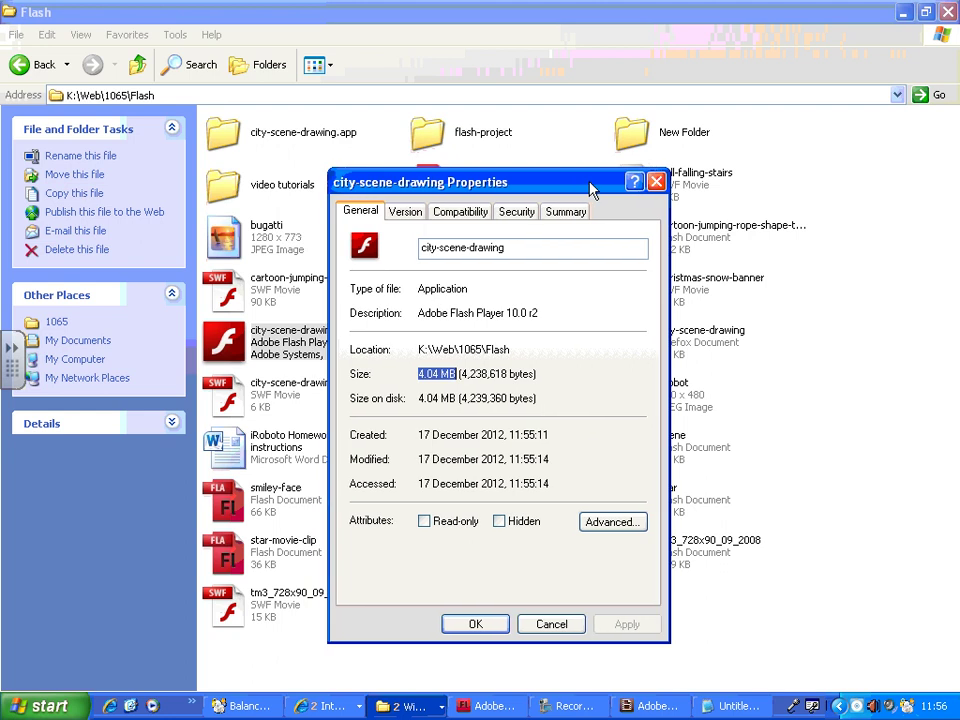
Play the city-scene-drawing SWF movie and the Windows projector, with their player windows one above the other for comparison.
double_click(283, 398)
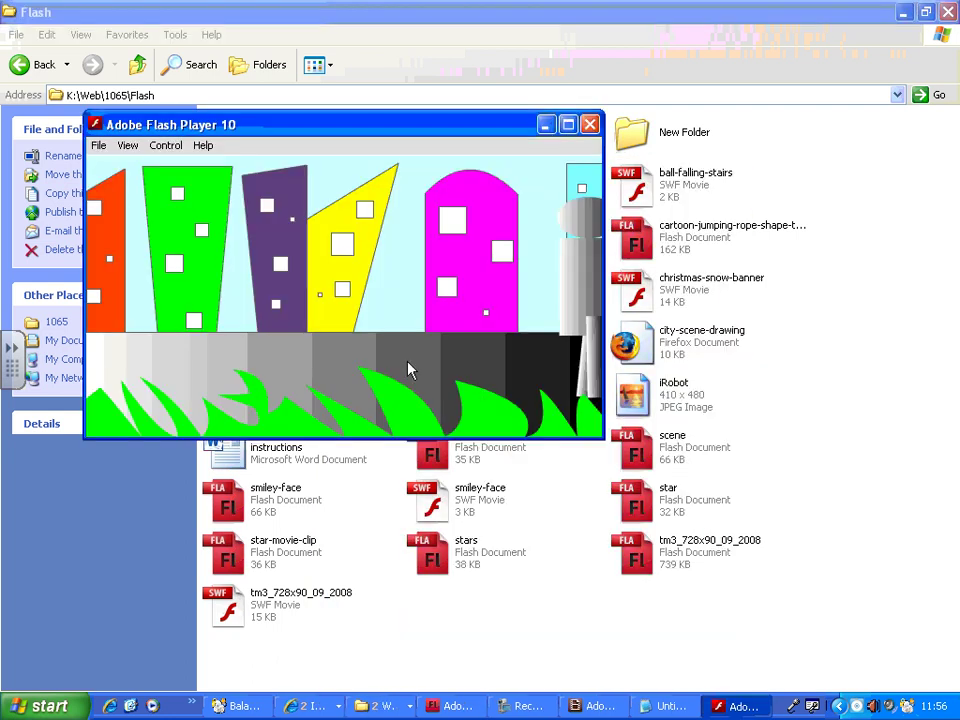
left_click_drag(385, 121, 357, 441)
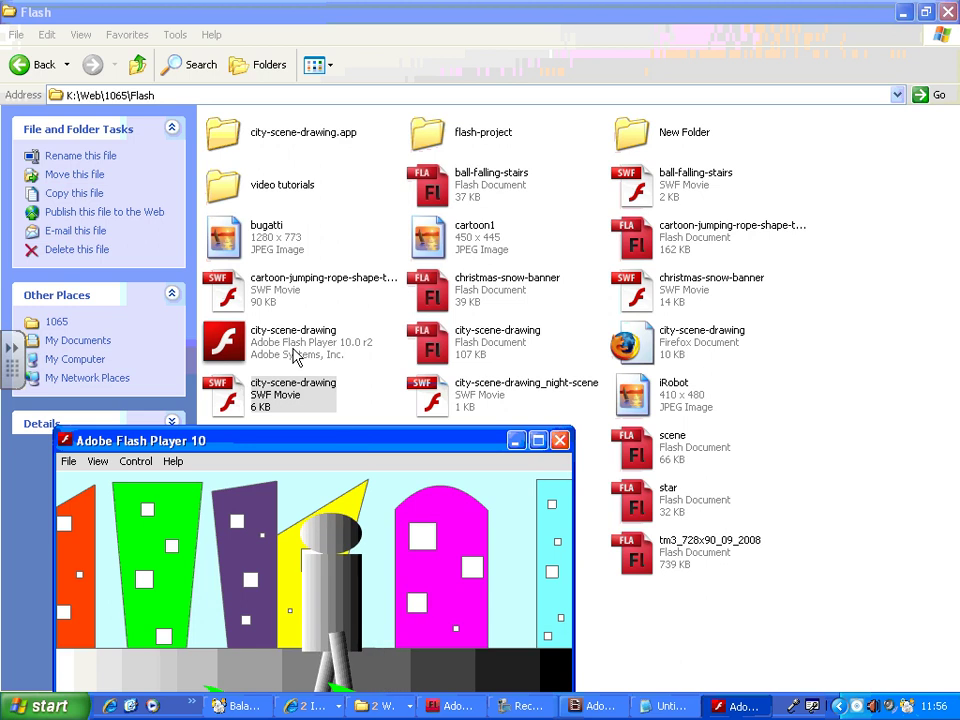
double_click(250, 345)
left_click_drag(435, 152, 345, 21)
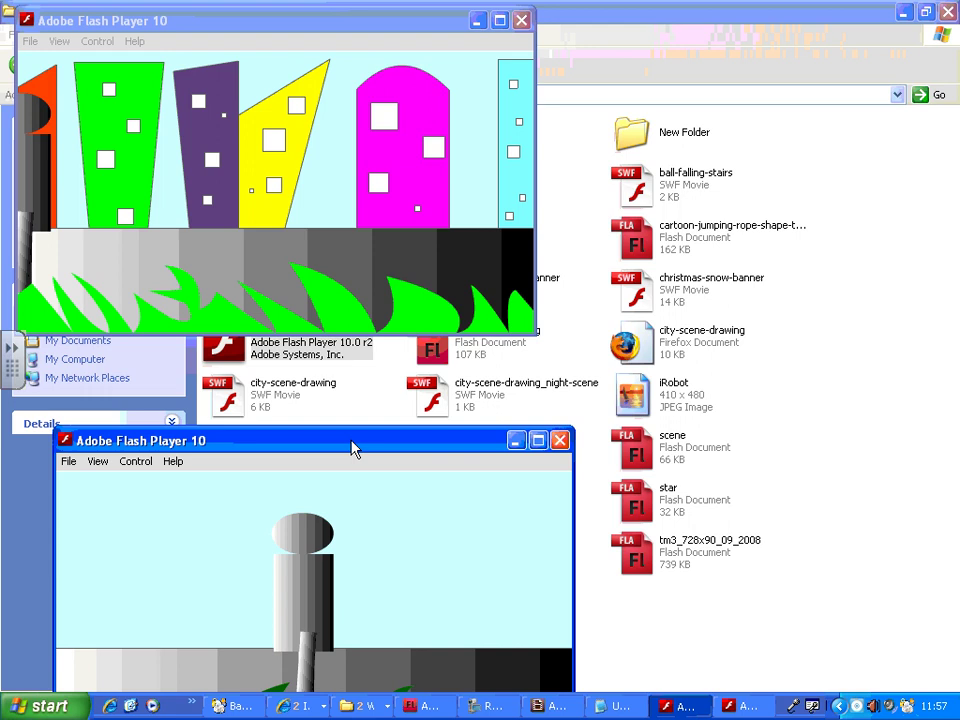
left_click_drag(352, 448, 312, 363)
key("alt+Tab")
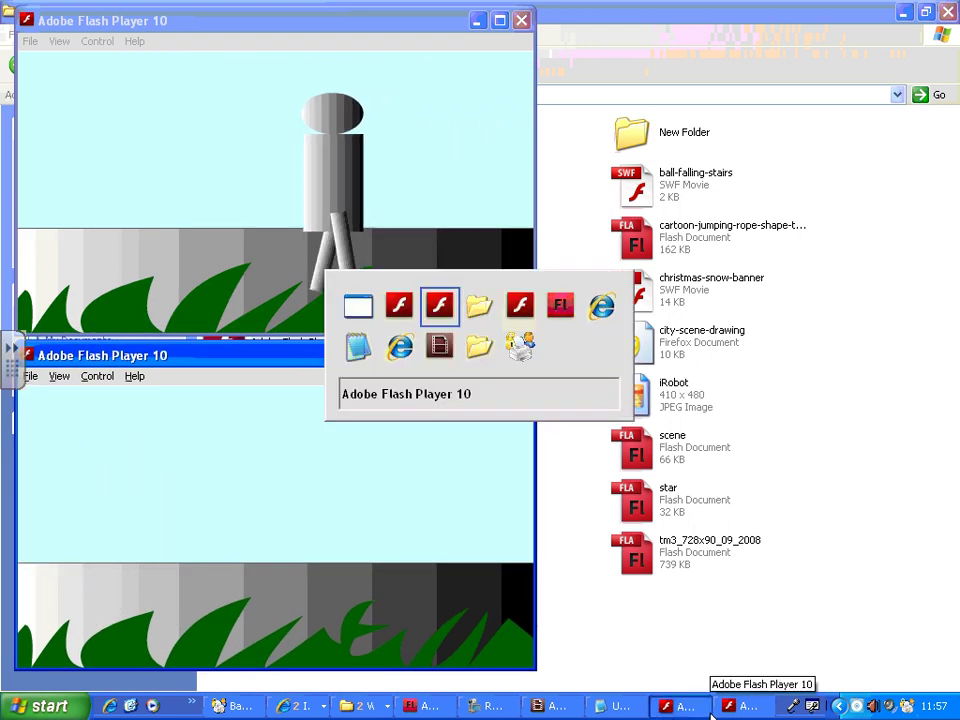
key("Tab")
key("Tab")
key("Tab")
key("Tab")
key("Tab")
key("Tab")
key("Tab")
key("Tab")
key("Tab")
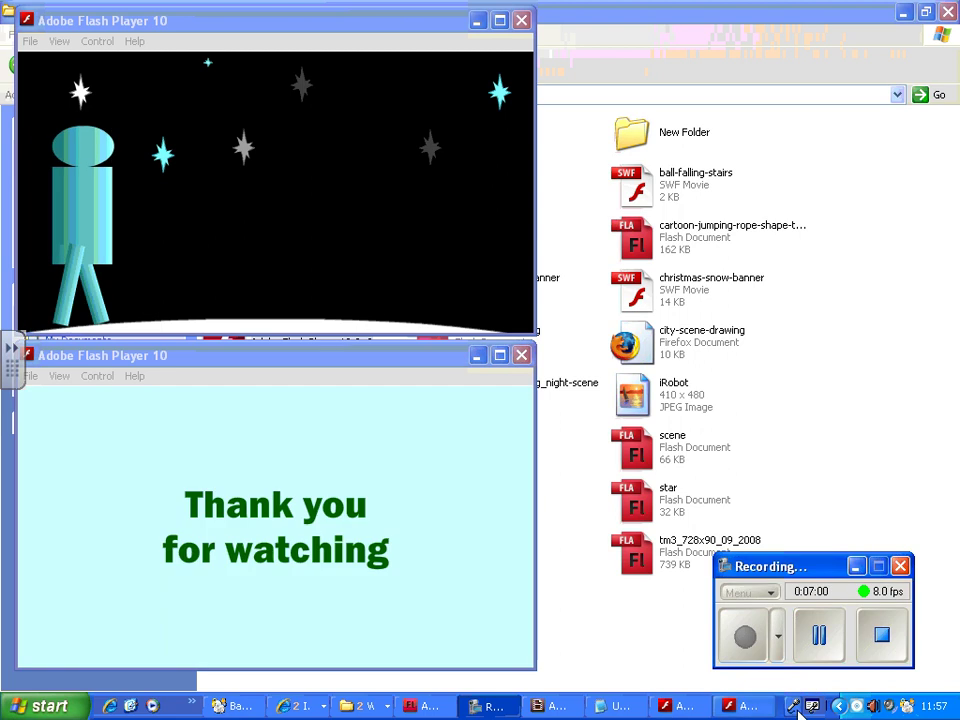
key("alt+Tab")
left_click(858, 567)
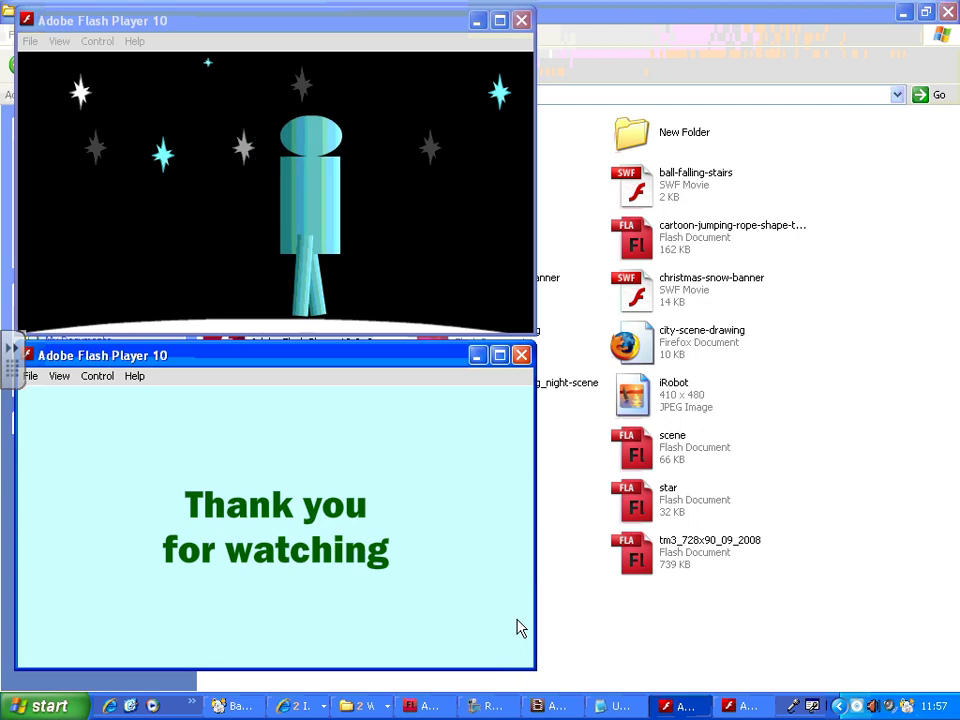
Bring the Flash folder window back in front of the two player windows.
left_click(664, 651)
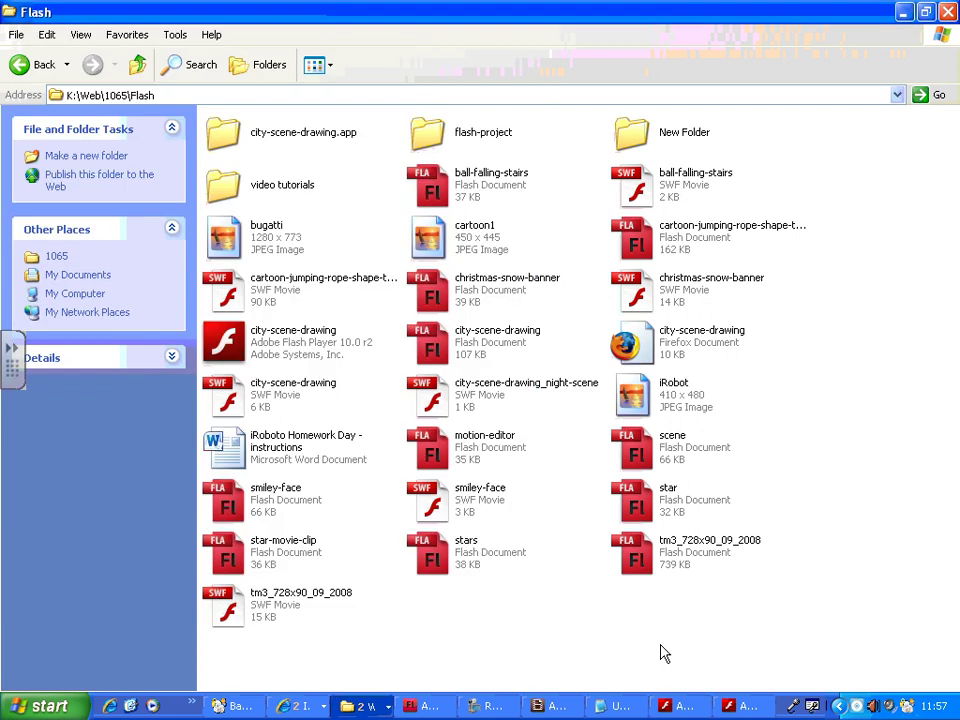
Open the properties of the city-scene-drawing Windows projector again to check its size, leaving them unchanged.
double_click(305, 348)
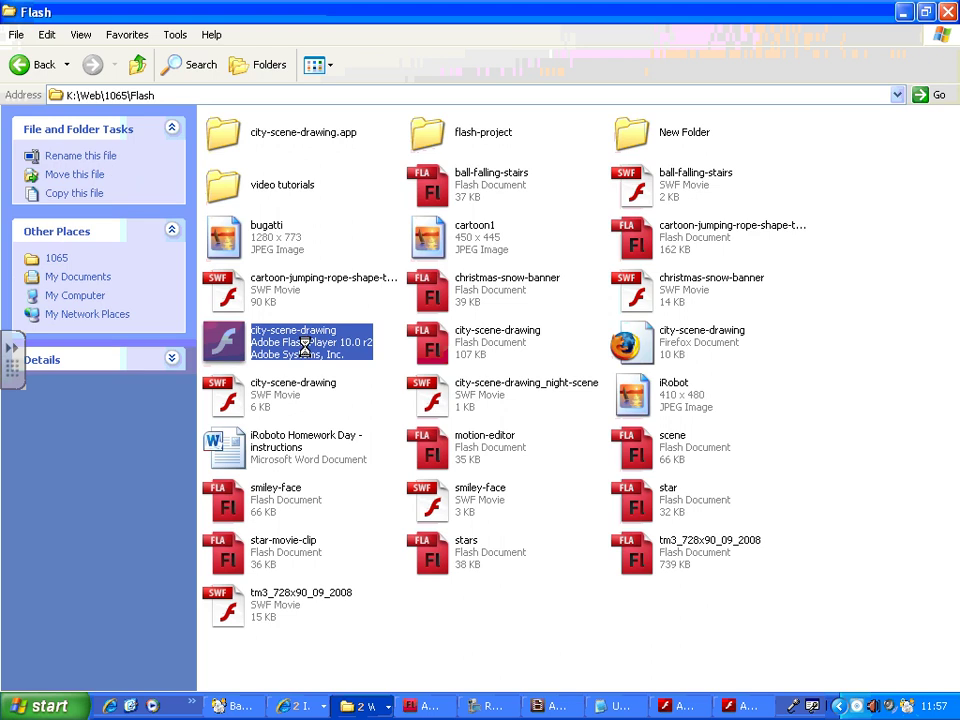
right_click(305, 346)
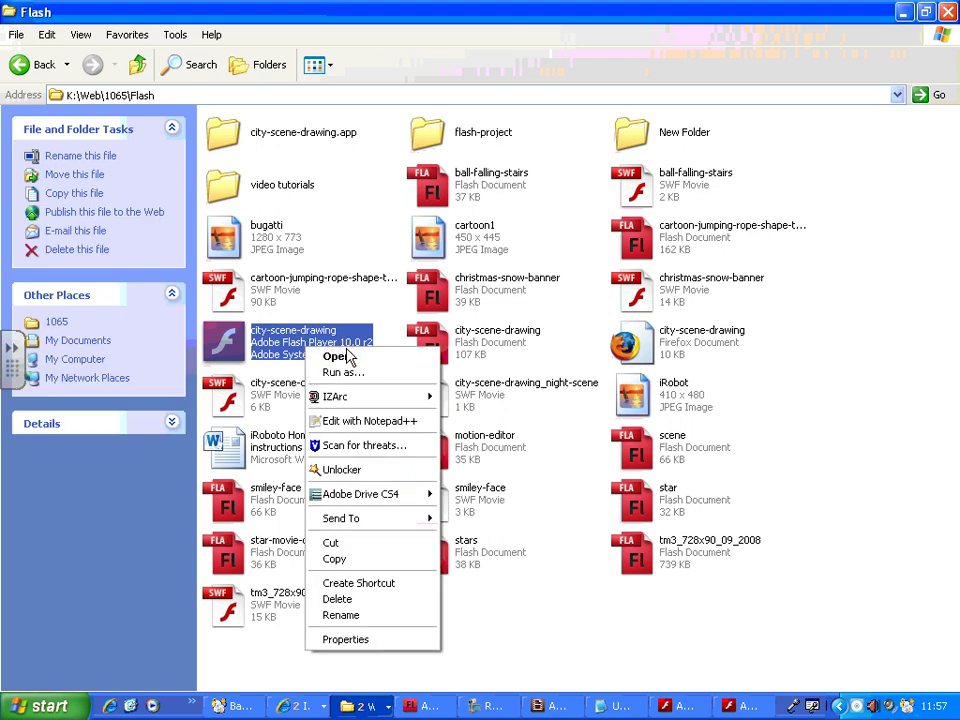
left_click(396, 645)
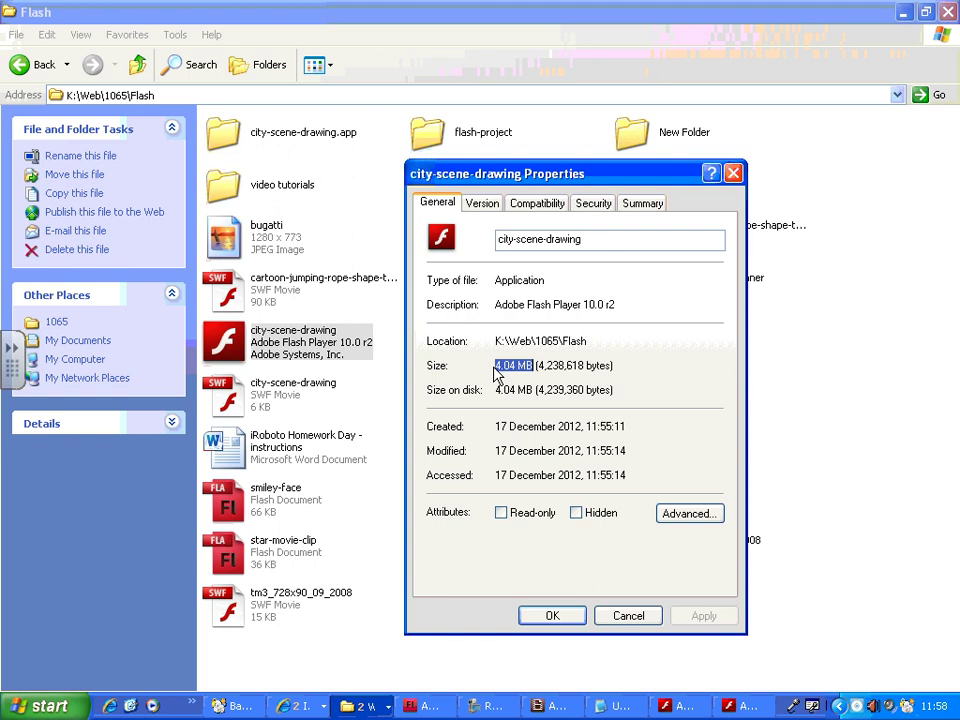
left_click(631, 619)
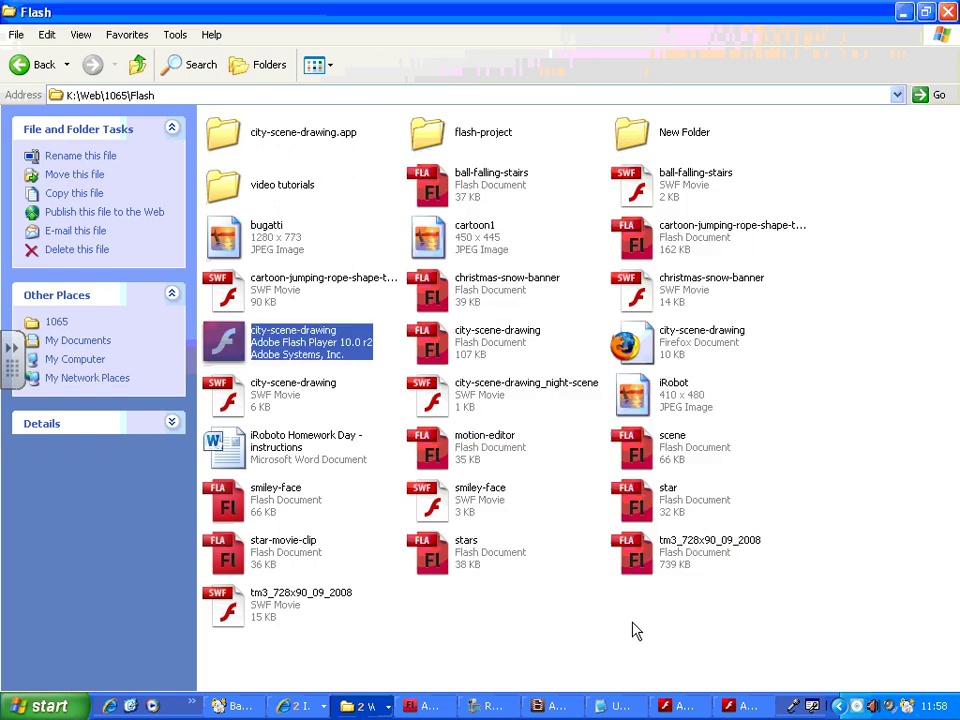
Switch to Adobe Flash CS4, target Flash Player 8 in the publish settings and try to publish all selected formats.
left_click(440, 708)
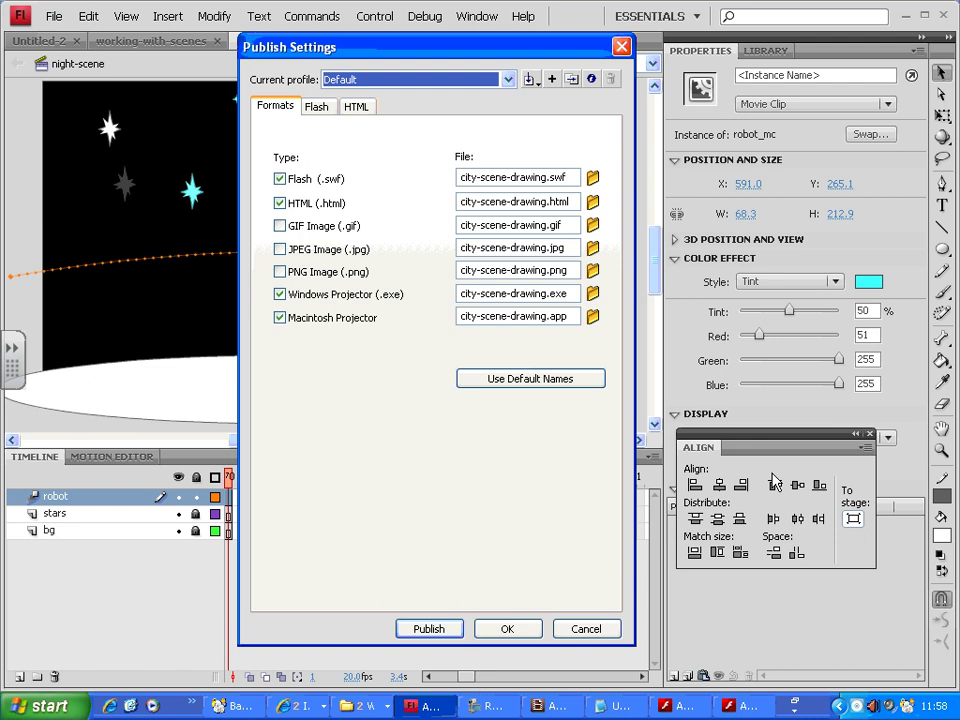
left_click(330, 112)
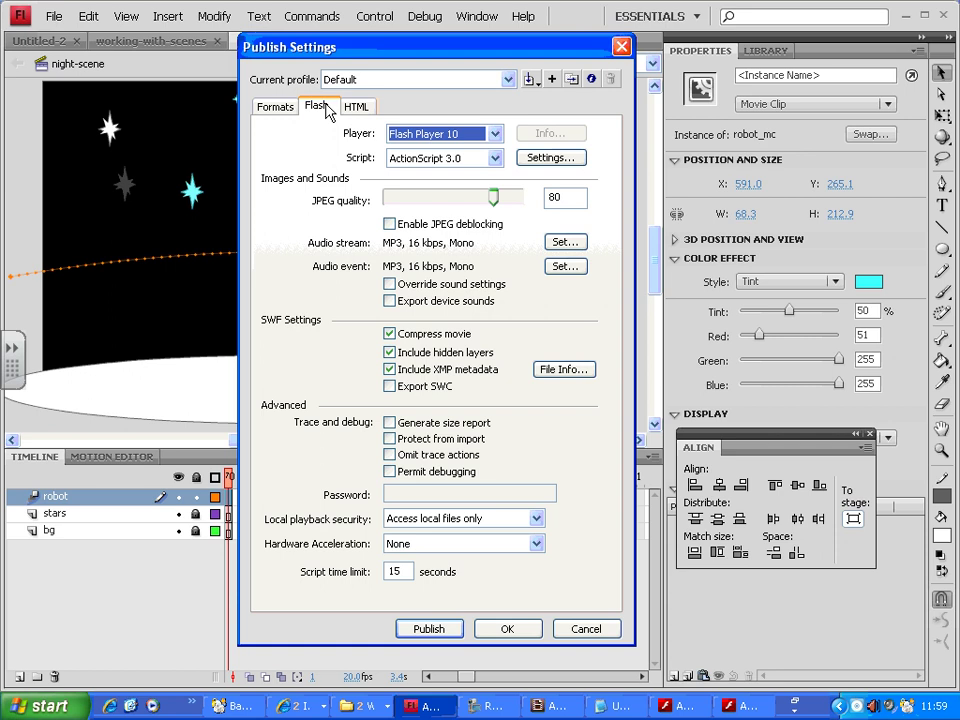
left_click(494, 134)
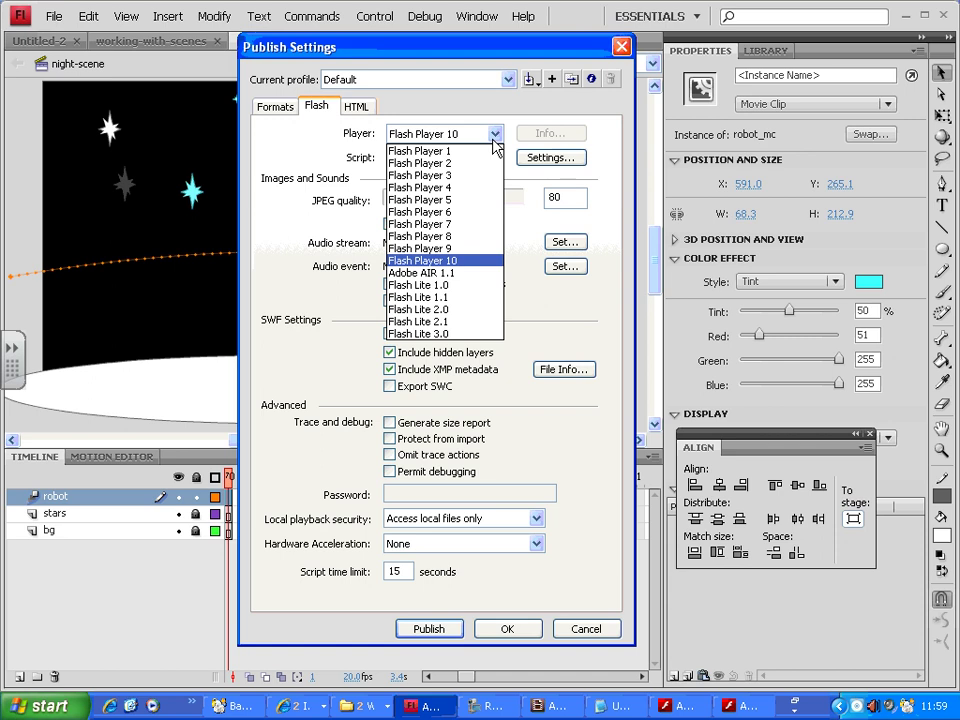
left_click(443, 237)
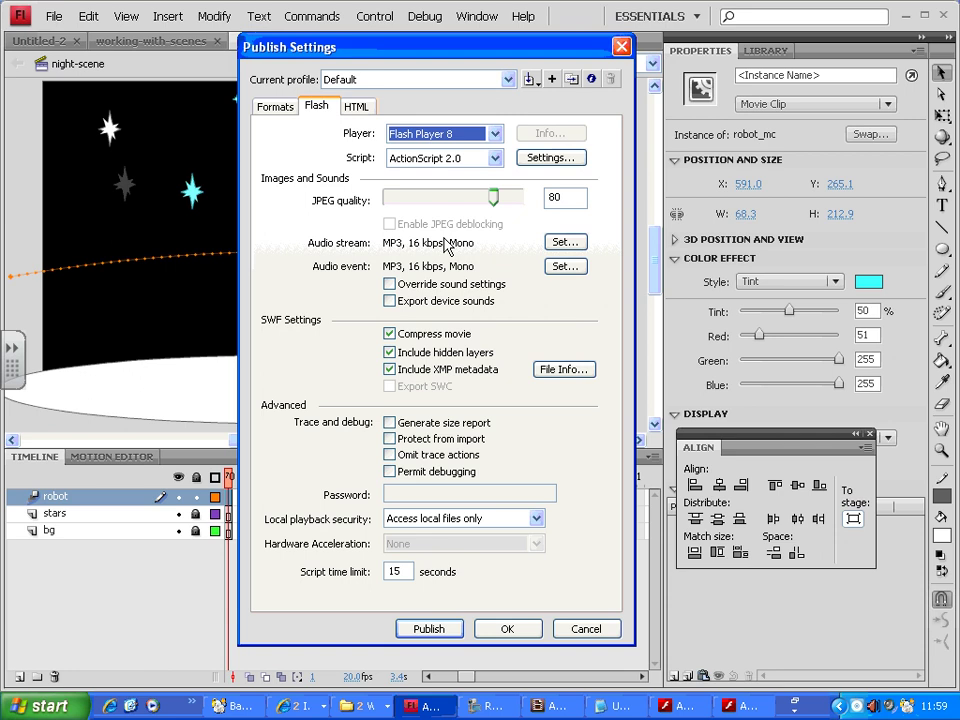
left_click(445, 629)
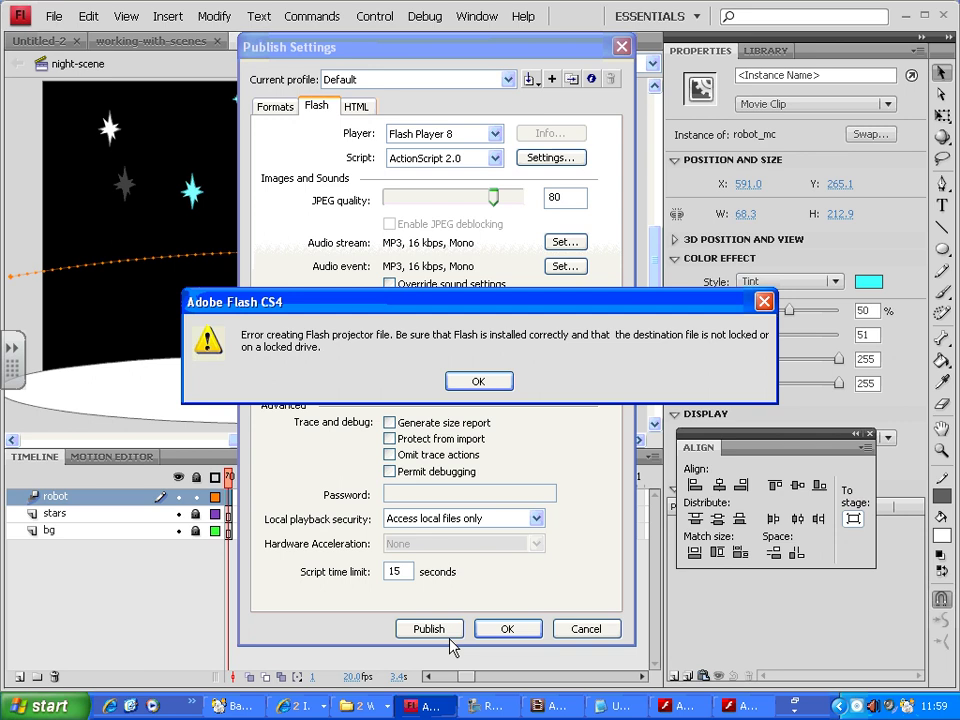
left_click(480, 383)
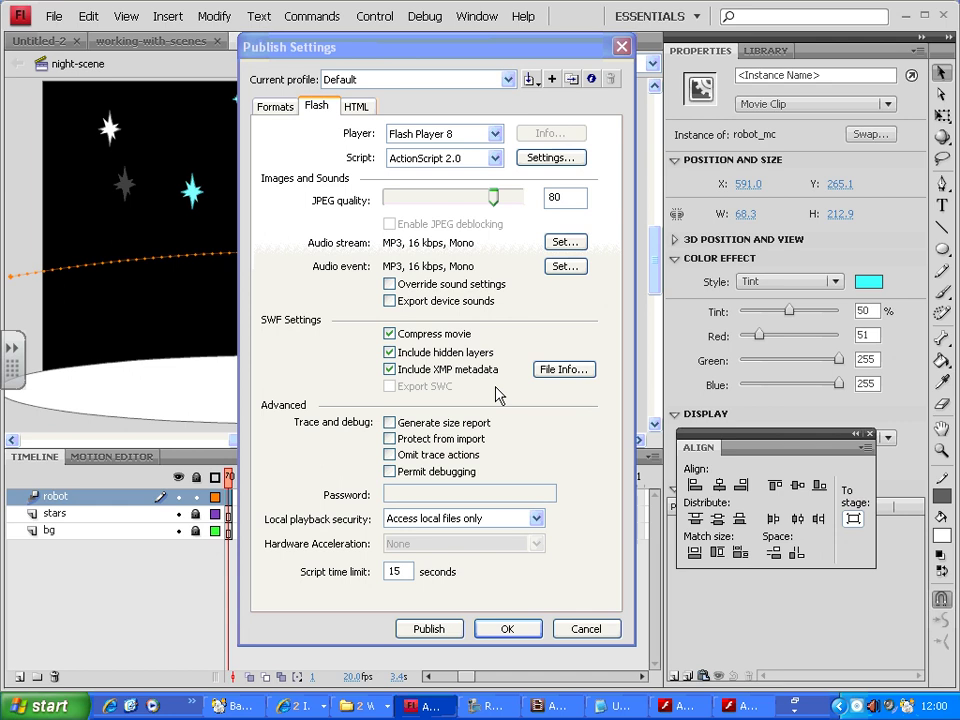
Set the target player to Flash Player 10 and review the available script versions, keeping ActionScript 2.0.
left_click(494, 159)
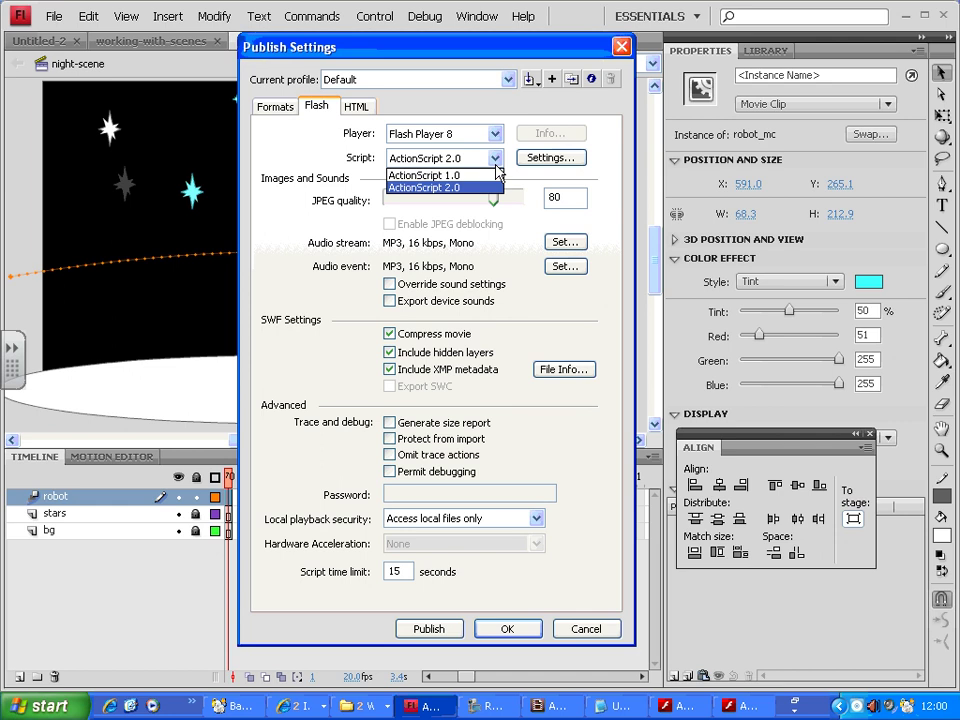
left_click(494, 134)
left_click(494, 134)
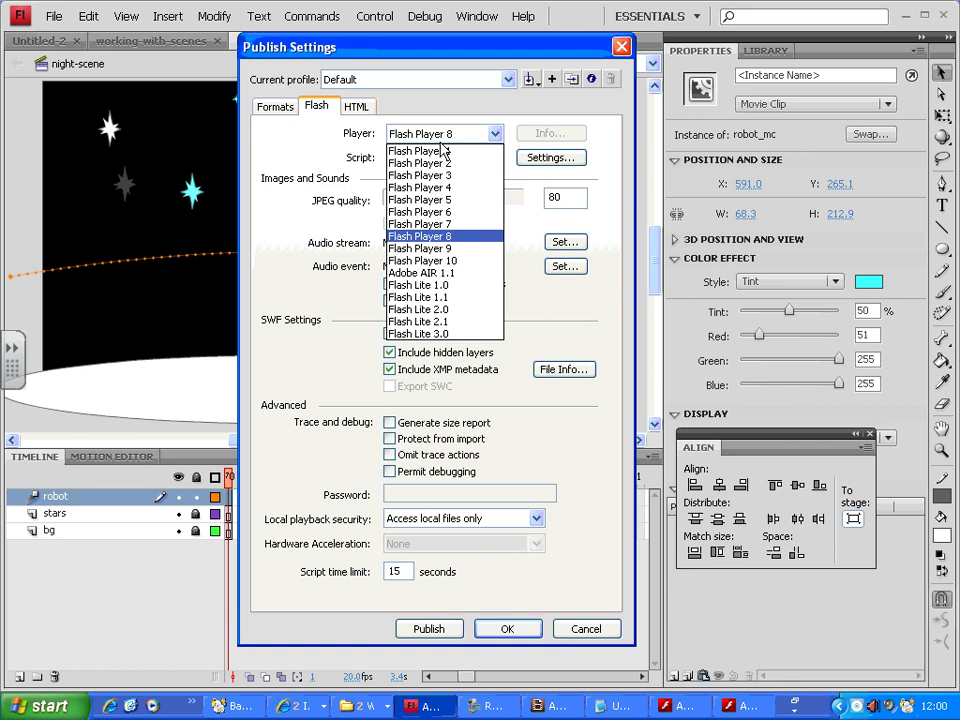
left_click(432, 260)
left_click(453, 160)
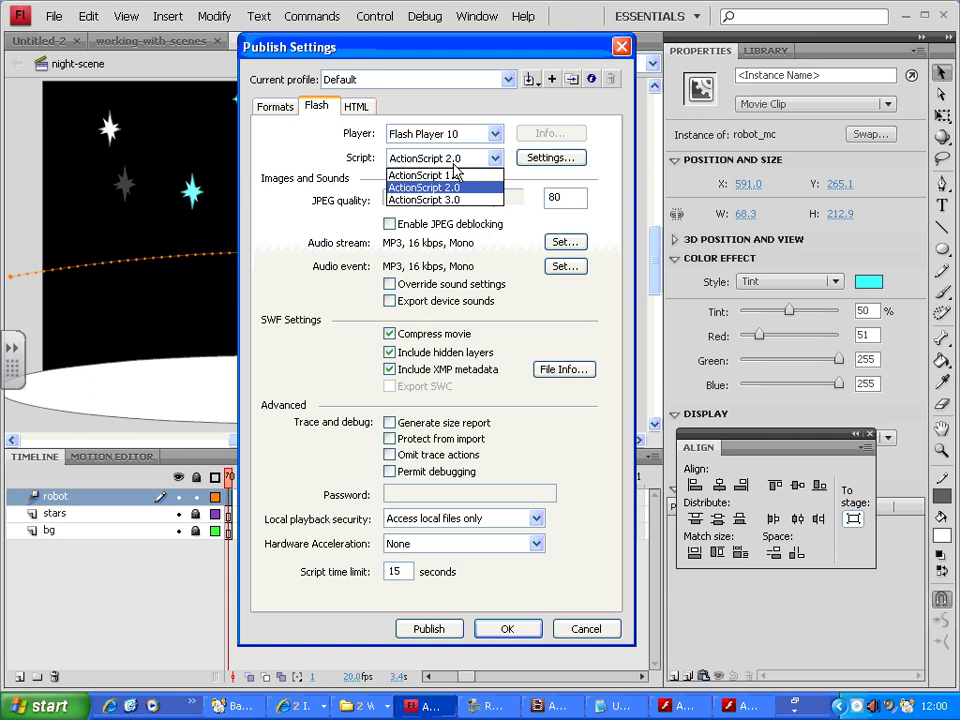
left_click(453, 163)
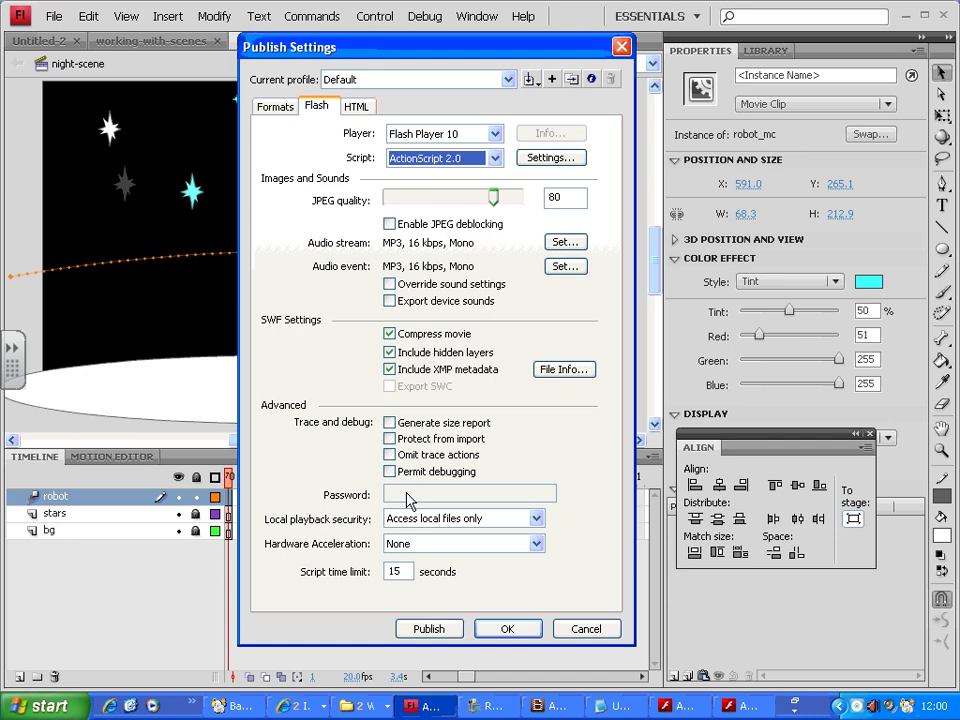
Choose the Flash Only - Allow Full Screen HTML template, enable Detect Flash Version and accept the publish settings.
left_click(357, 108)
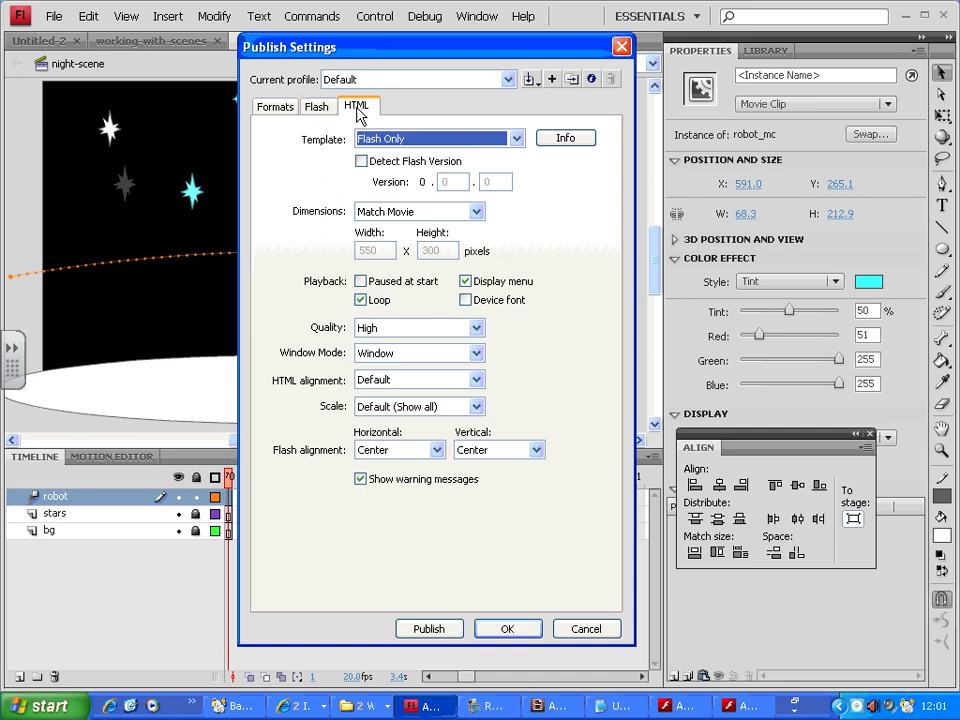
left_click(517, 141)
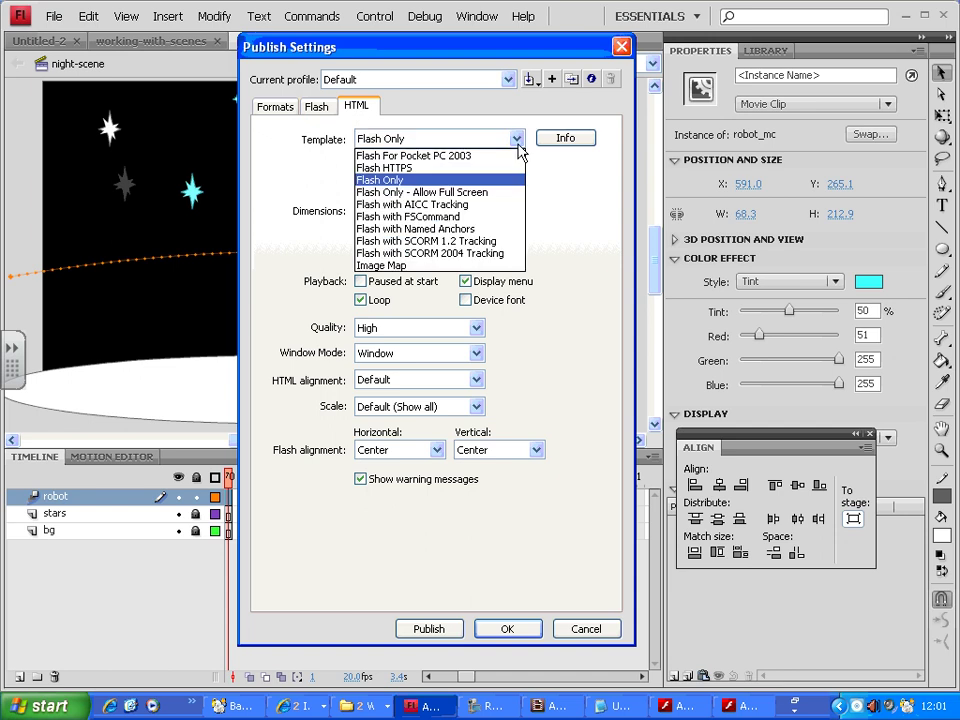
left_click(391, 192)
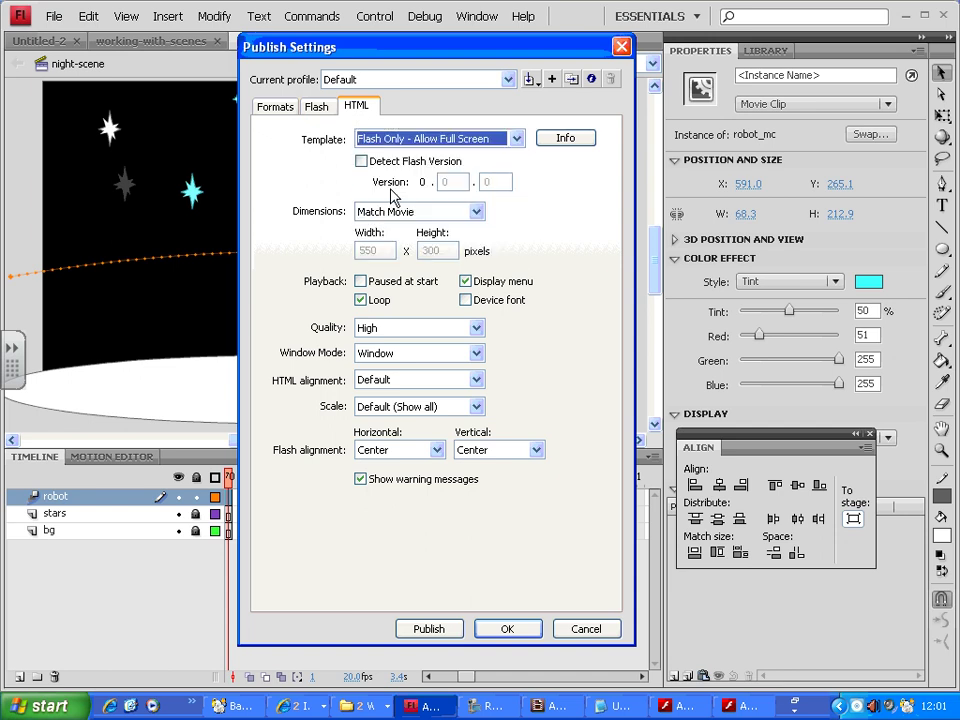
left_click(361, 161)
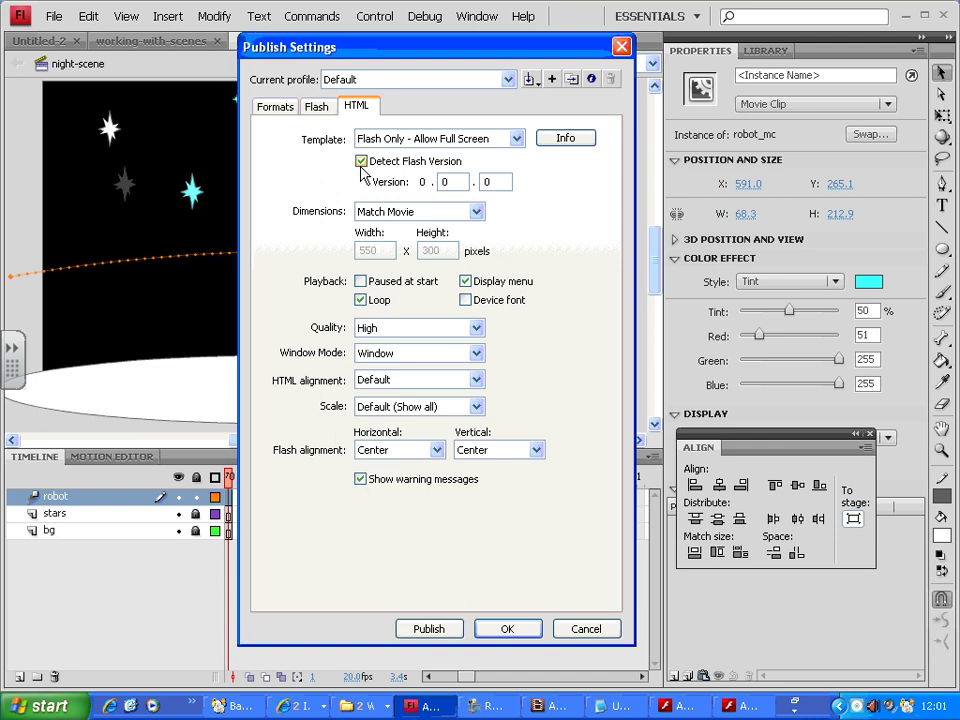
left_click(316, 106)
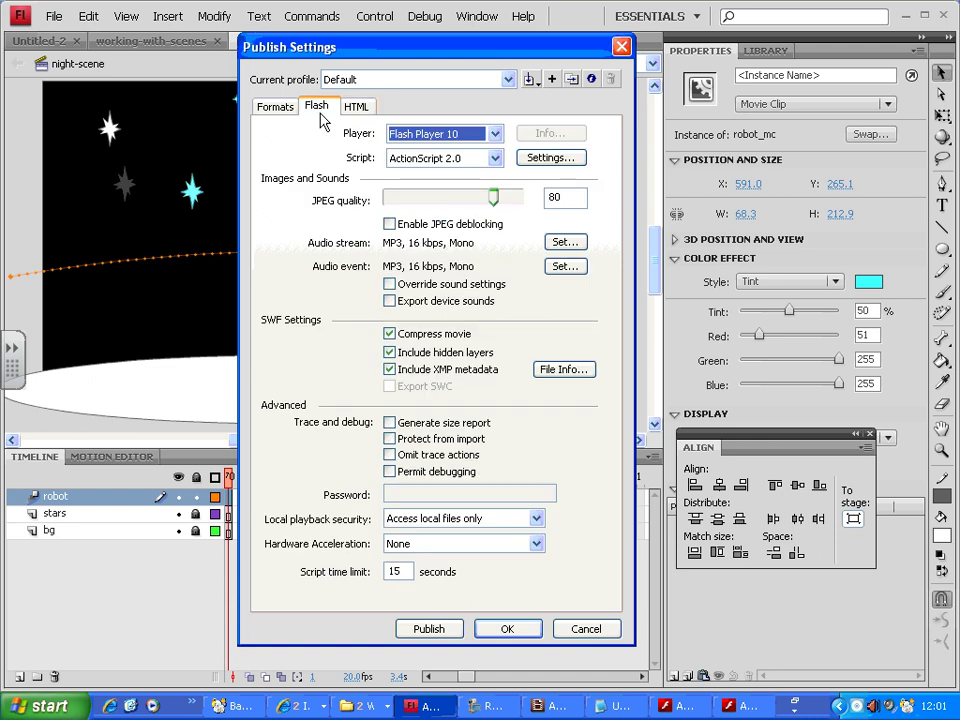
left_click(277, 108)
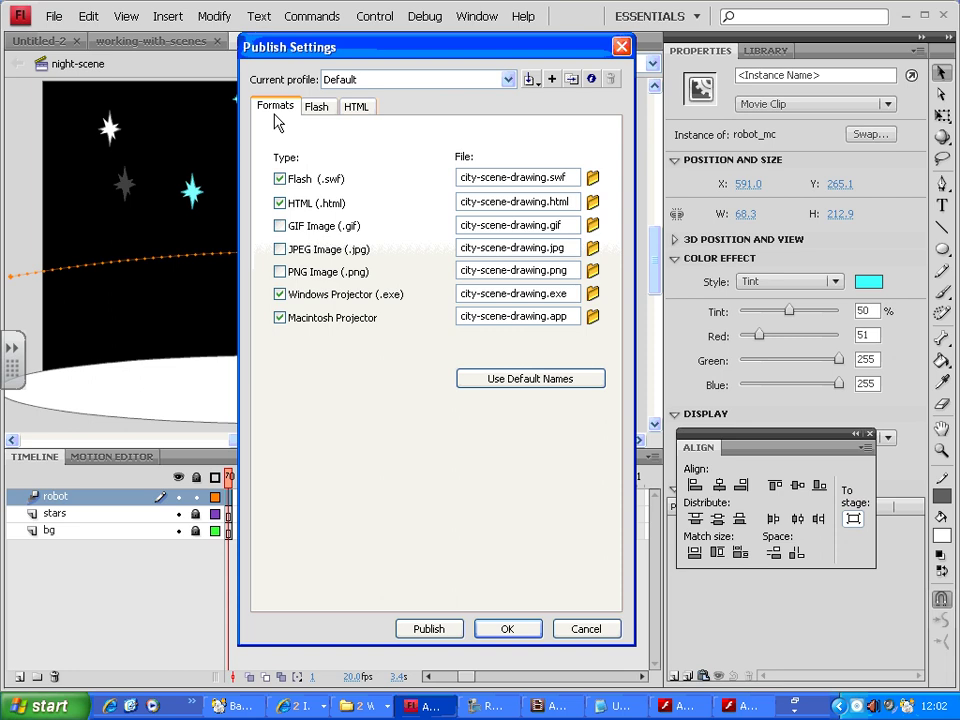
left_click(507, 628)
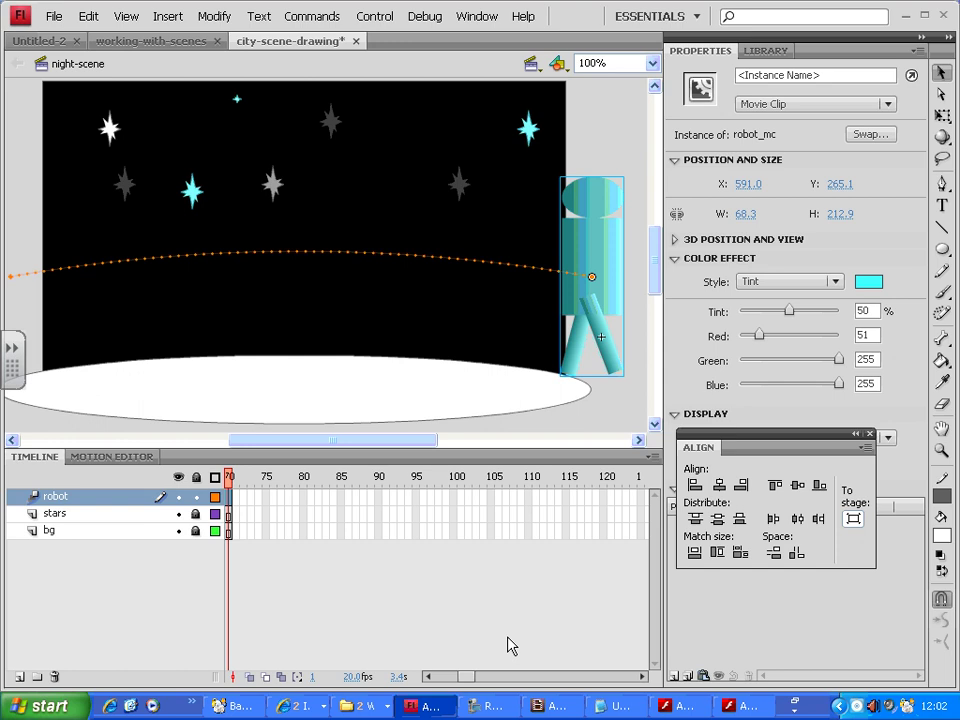
Publish the city-scene-drawing document with the accepted settings and look at the published files in the Flash folder.
left_click(55, 17)
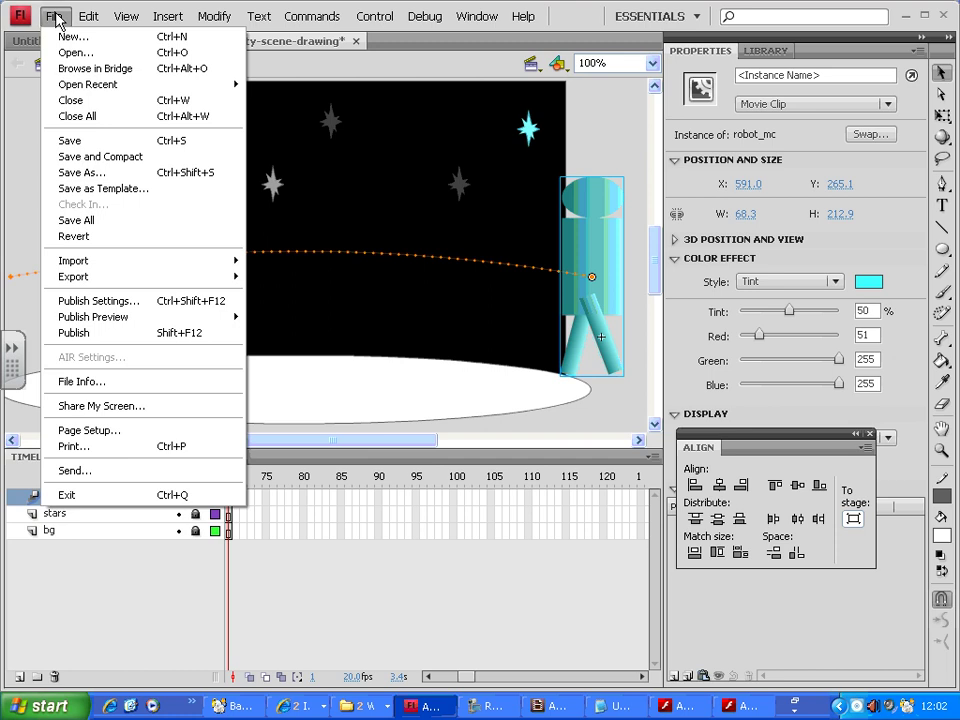
left_click(86, 333)
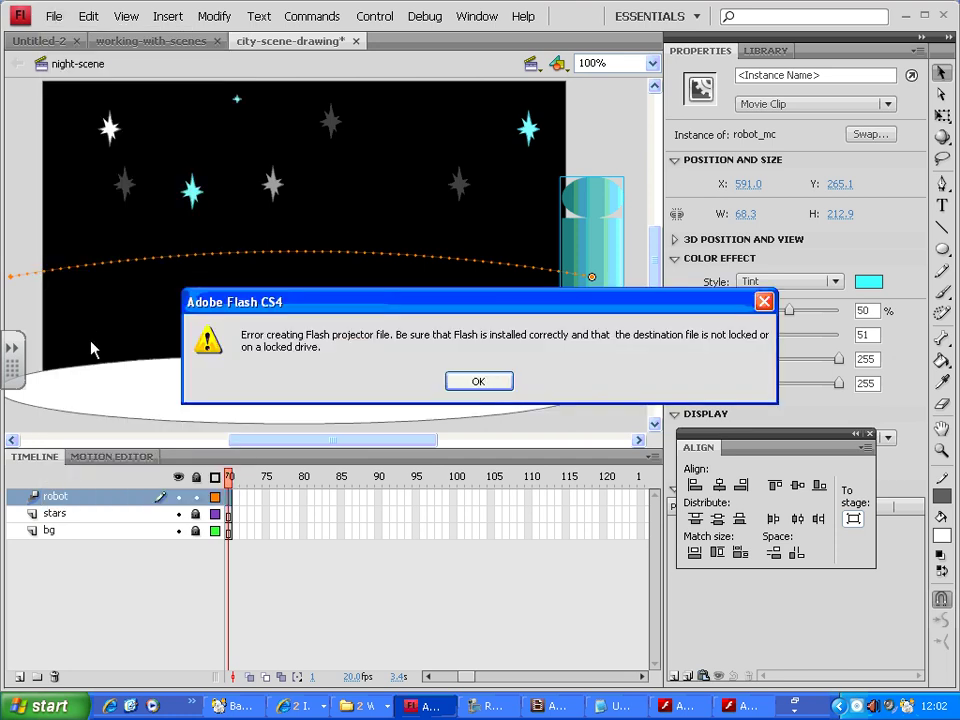
left_click(478, 381)
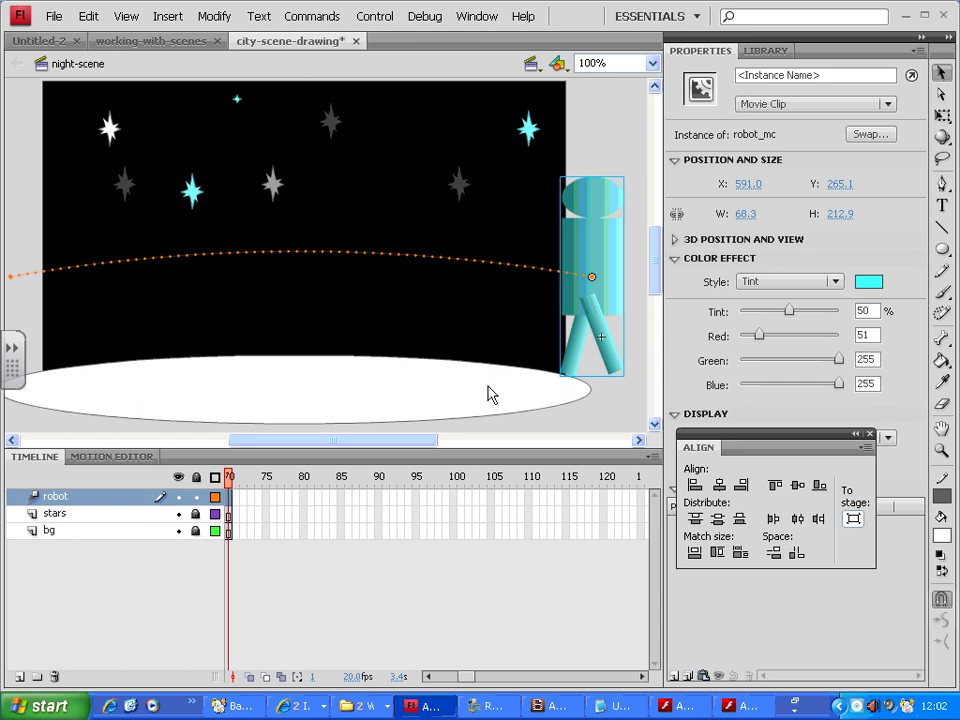
left_click(360, 706)
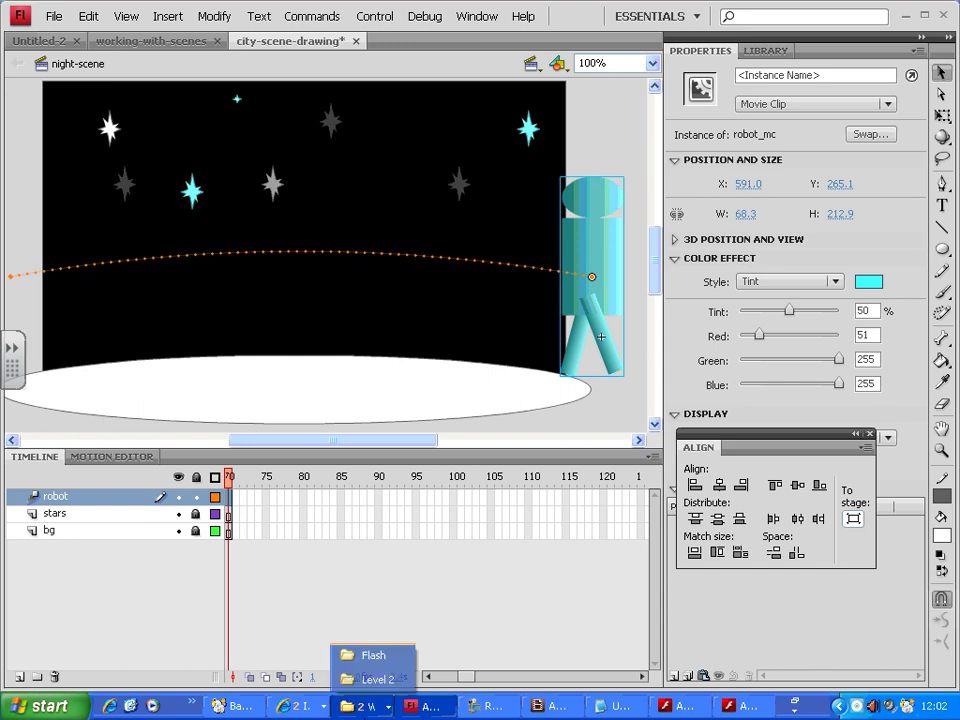
left_click(366, 654)
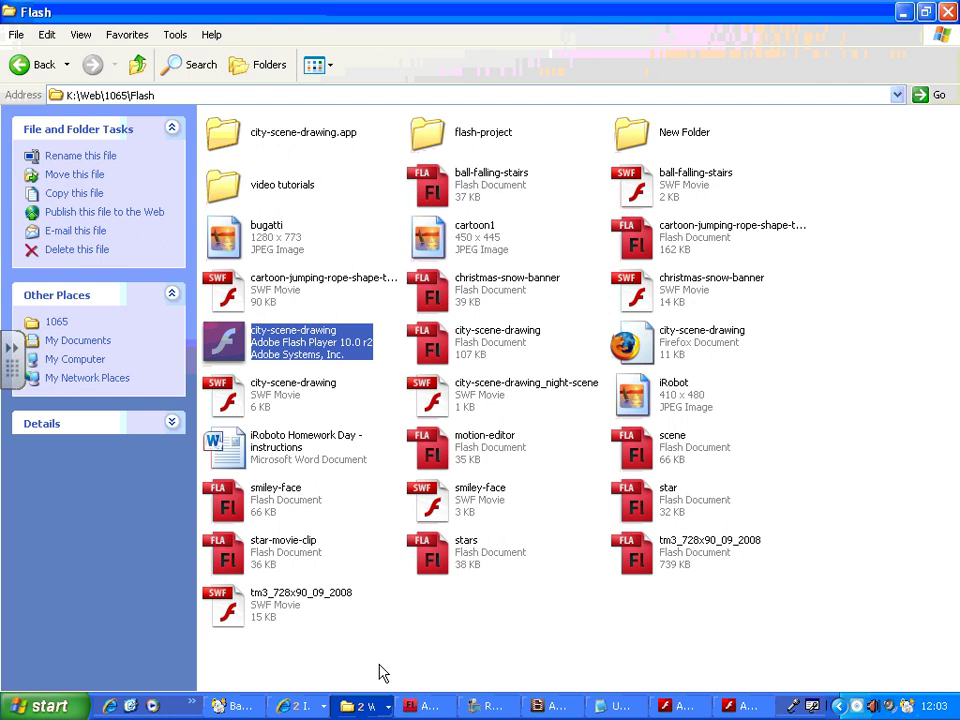
Back in Flash, view the publish settings via the document properties' Default profile, close them and circle the Profile row with the on-screen pen.
left_click(424, 706)
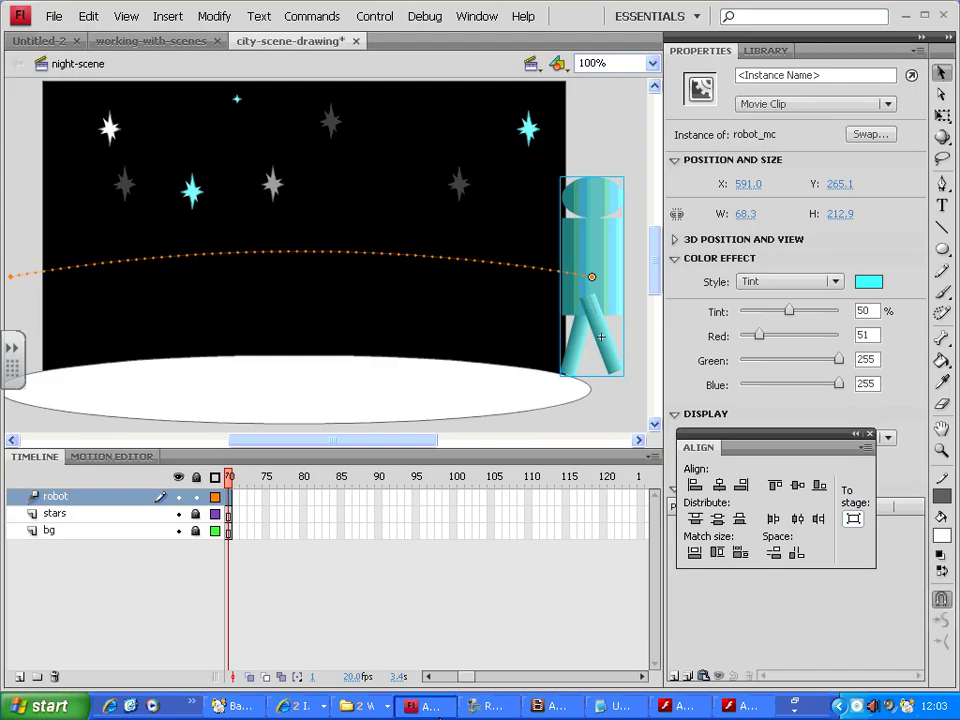
left_click(613, 418)
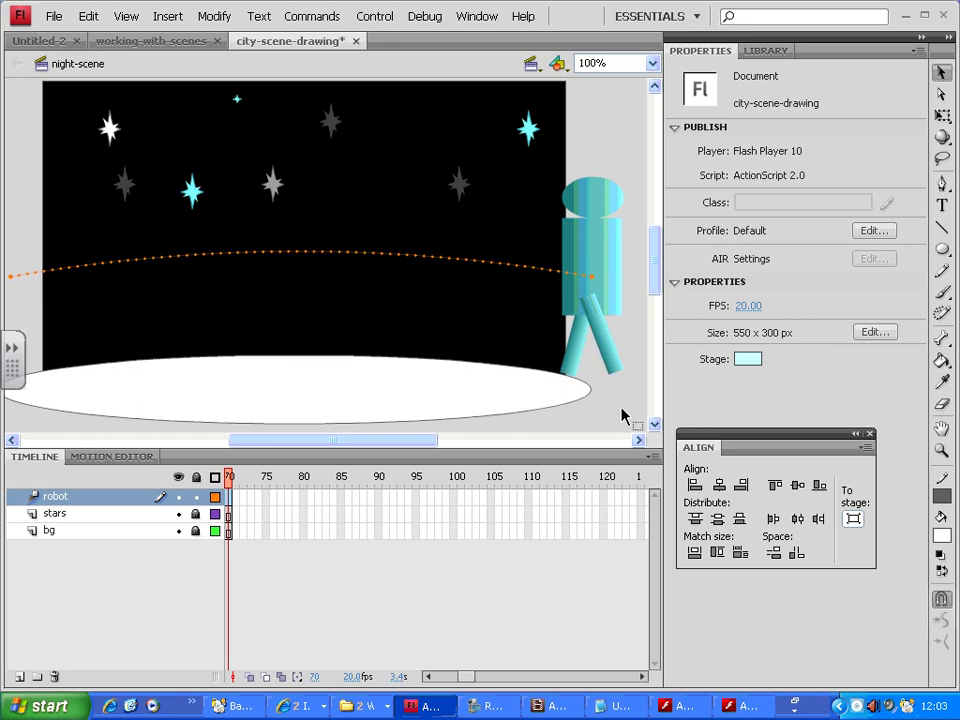
left_click(875, 232)
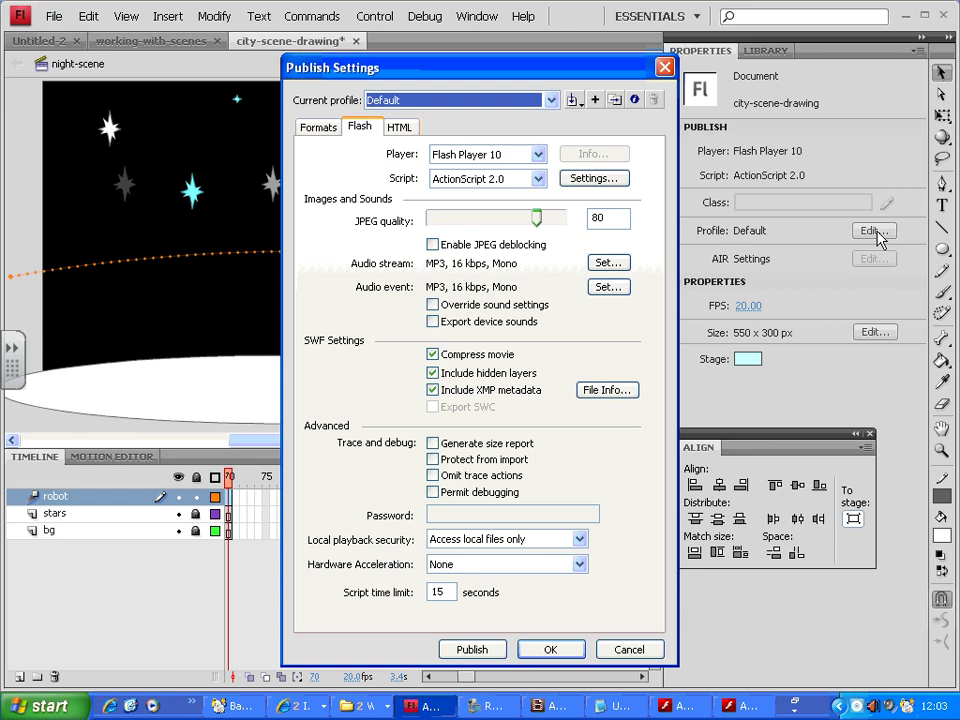
left_click(665, 67)
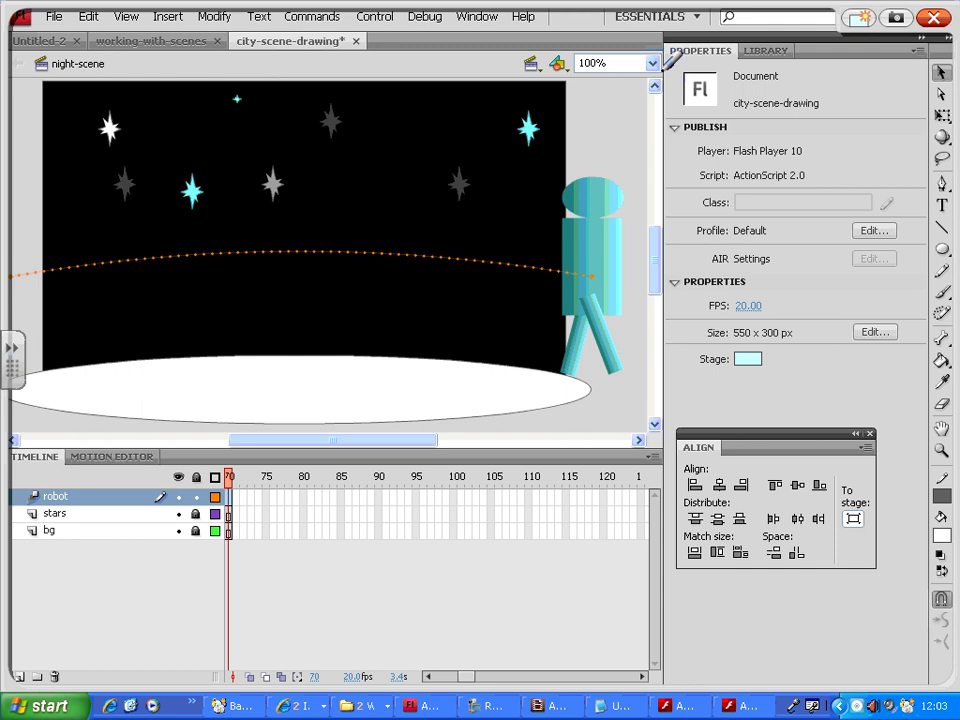
mouse_move(888, 205)
left_mouse_down()
mouse_move(693, 243)
mouse_move(718, 270)
mouse_move(850, 262)
mouse_move(905, 218)
left_mouse_up()
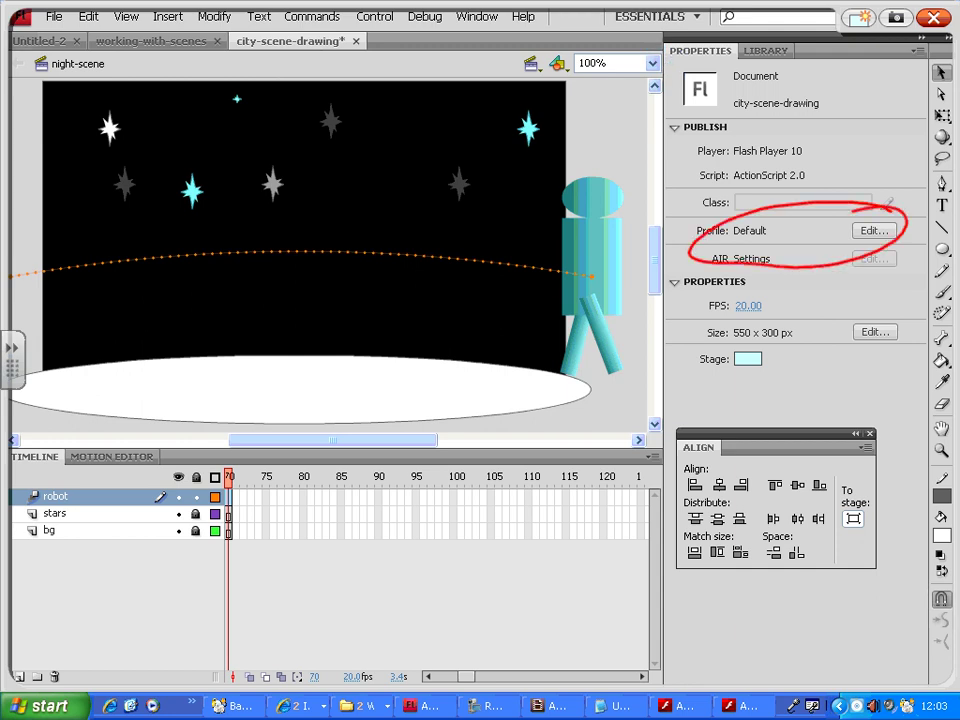